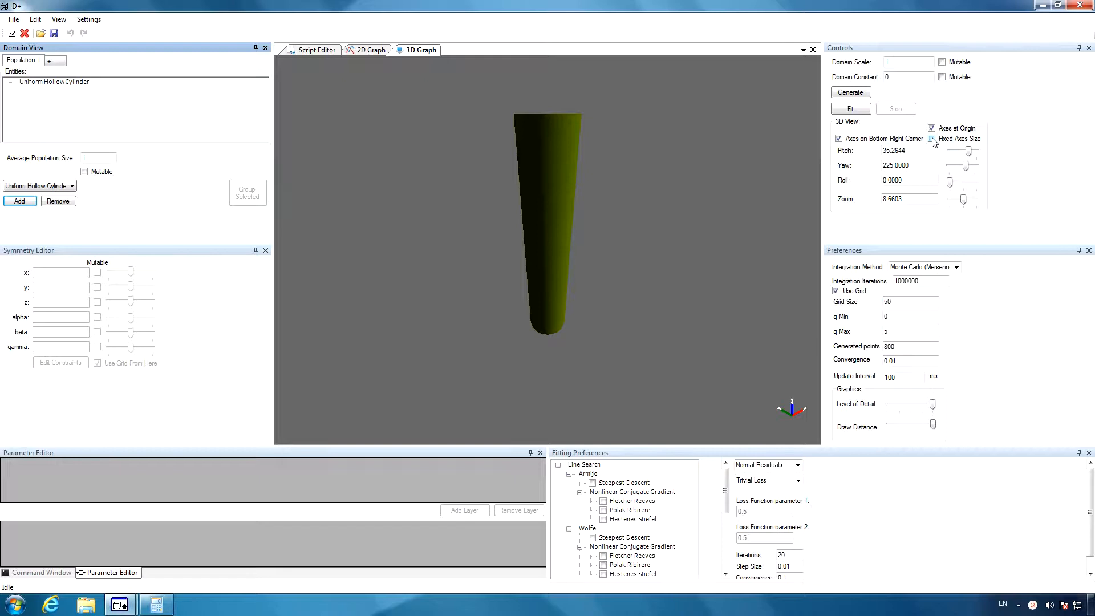
# Step: Enable the fixed axes size in the 3D view and set its zoom to 15
pyautogui.click(931, 139)
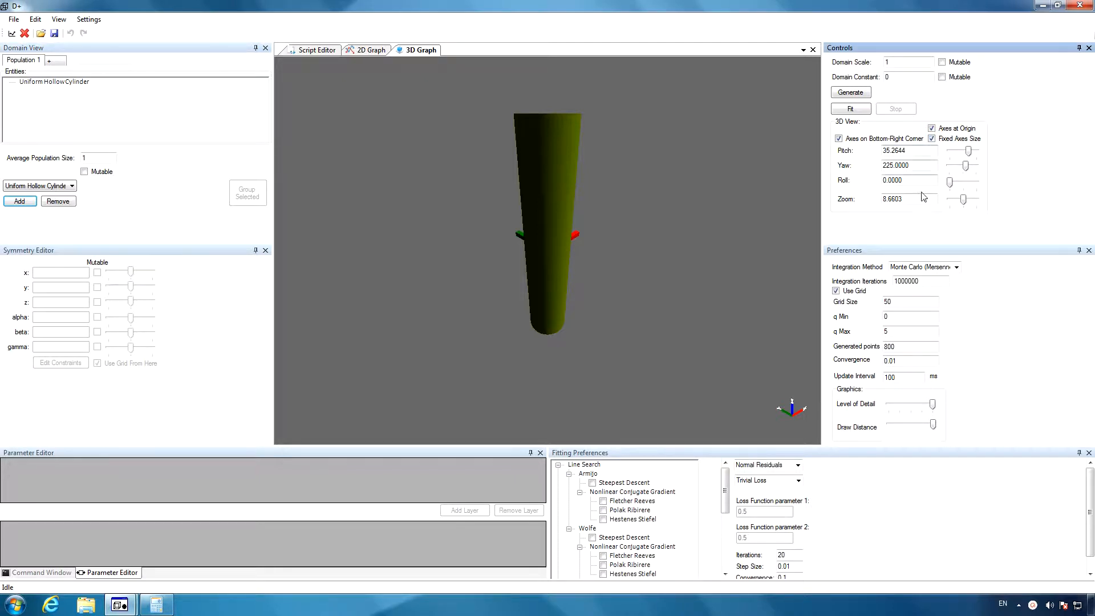
pyautogui.click(912, 198)
pyautogui.doubleClick(912, 198)
pyautogui.write('15')
pyautogui.press('Return')
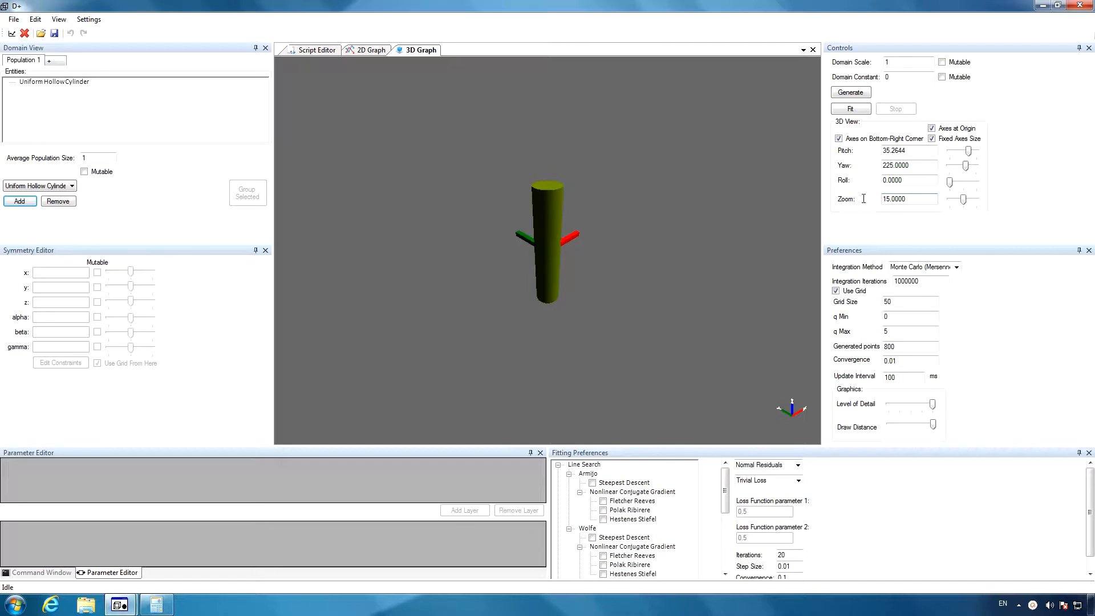
pyautogui.click(932, 405)
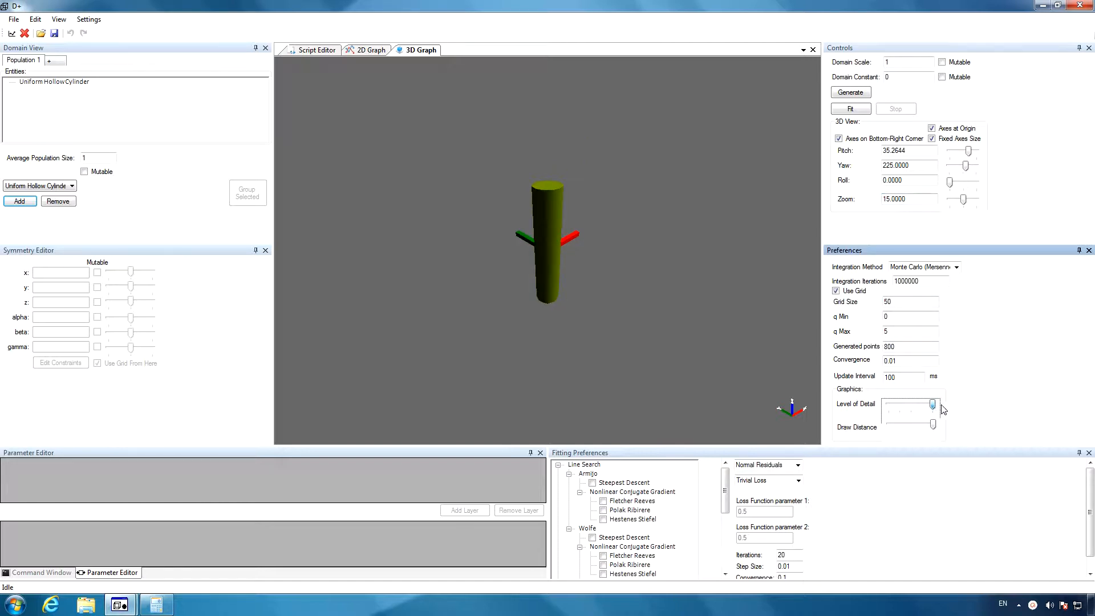
# Step: Add a third layer to the uniform hollow cylinder and set that layer's E.D. to 900
pyautogui.moveTo(606, 193); pyautogui.dragTo(598, 306)
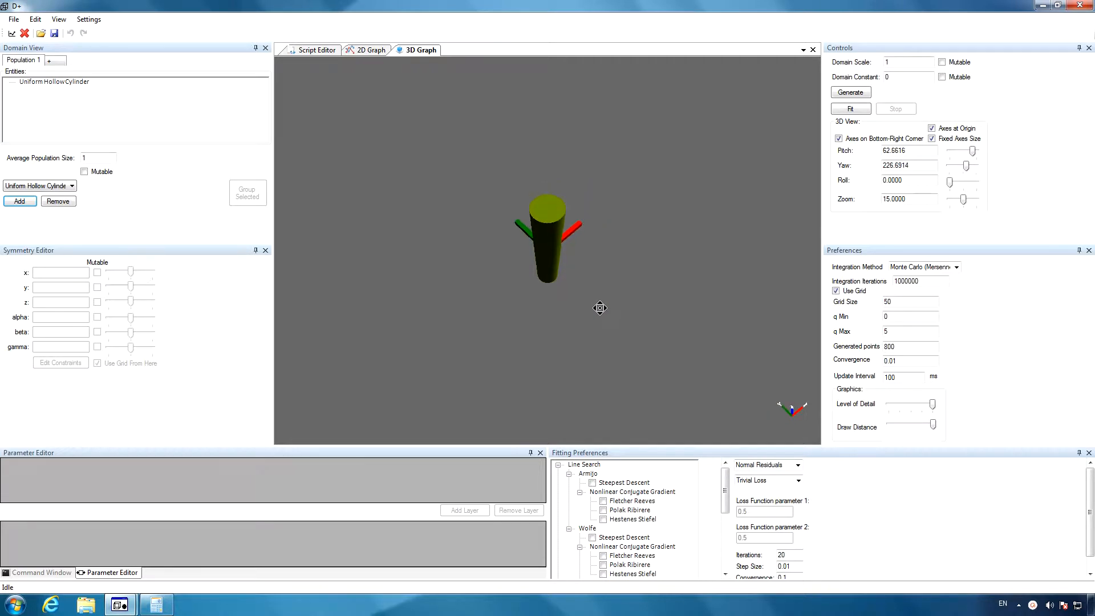
pyautogui.click(82, 83)
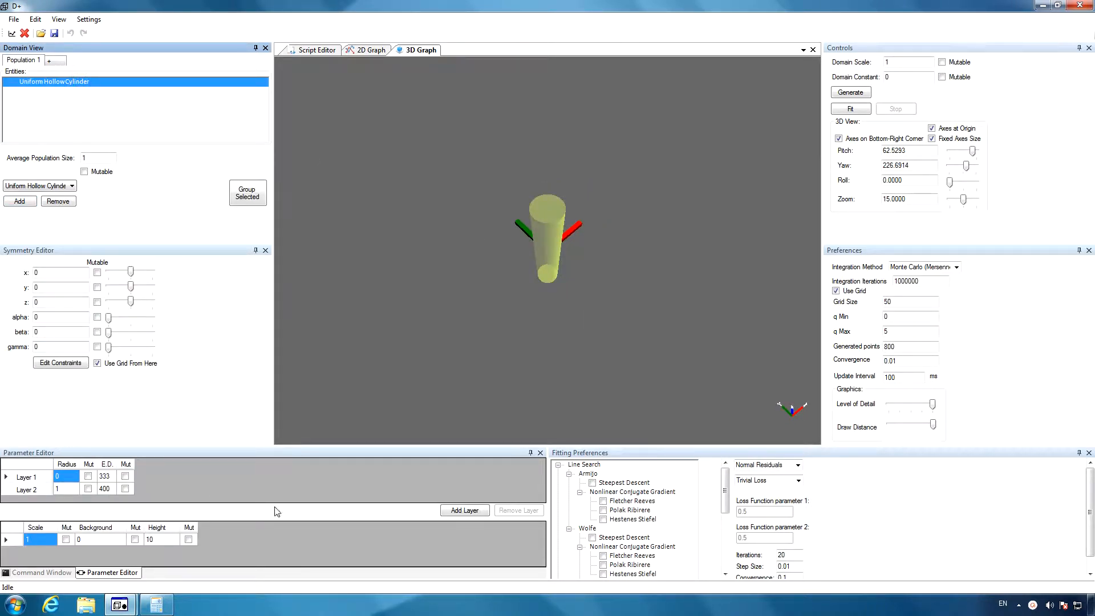
pyautogui.click(478, 516)
pyautogui.moveTo(395, 519); pyautogui.dragTo(395, 532)
pyautogui.click(113, 502)
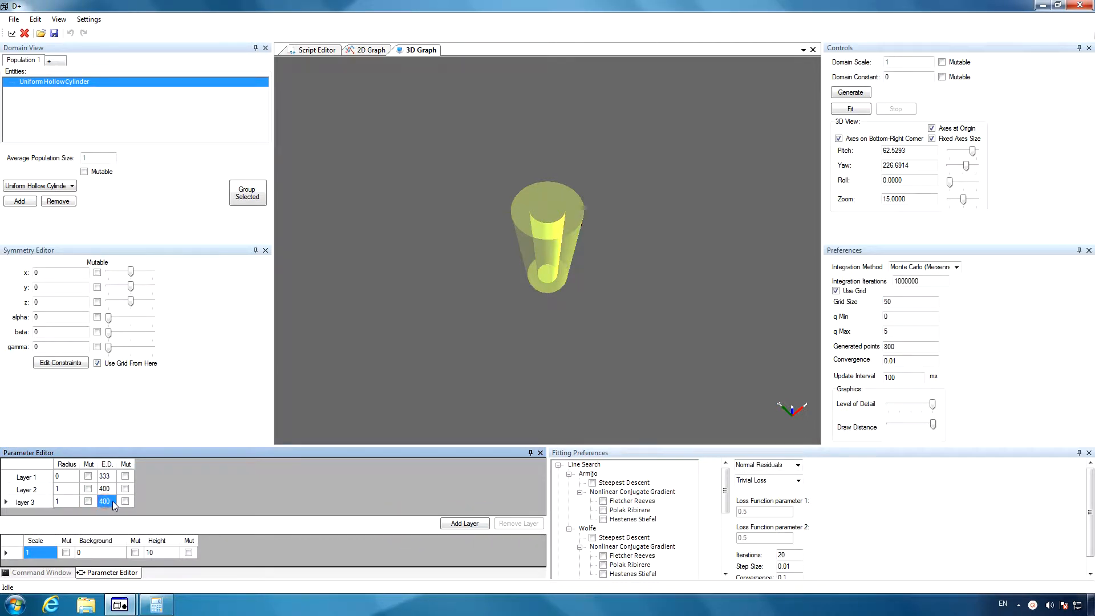
pyautogui.write('900')
pyautogui.press('Return')
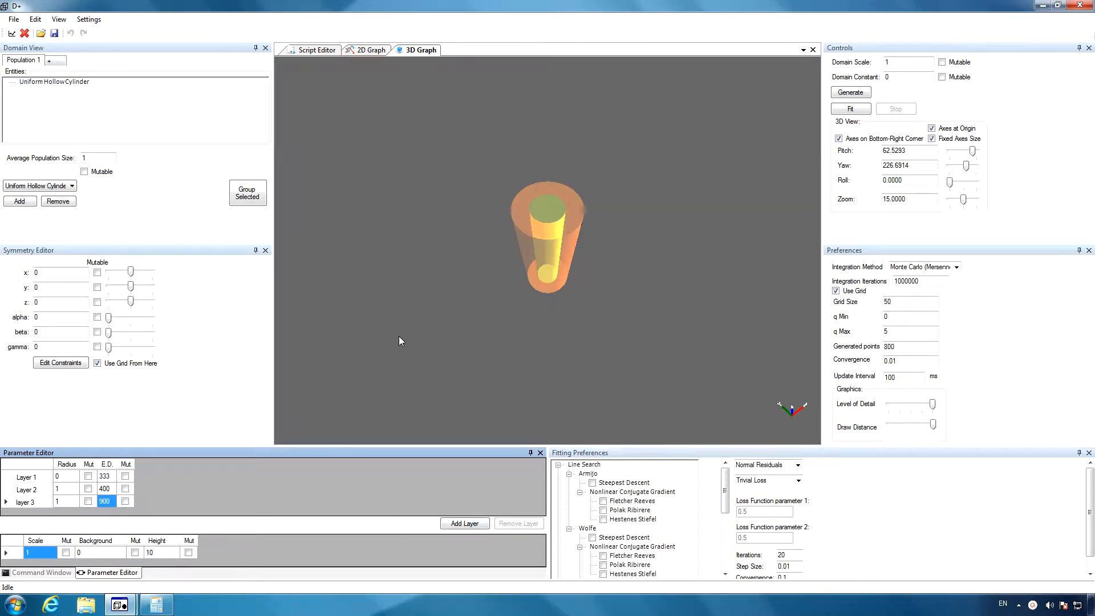
pyautogui.click(399, 336)
pyautogui.moveTo(399, 341); pyautogui.dragTo(429, 255)
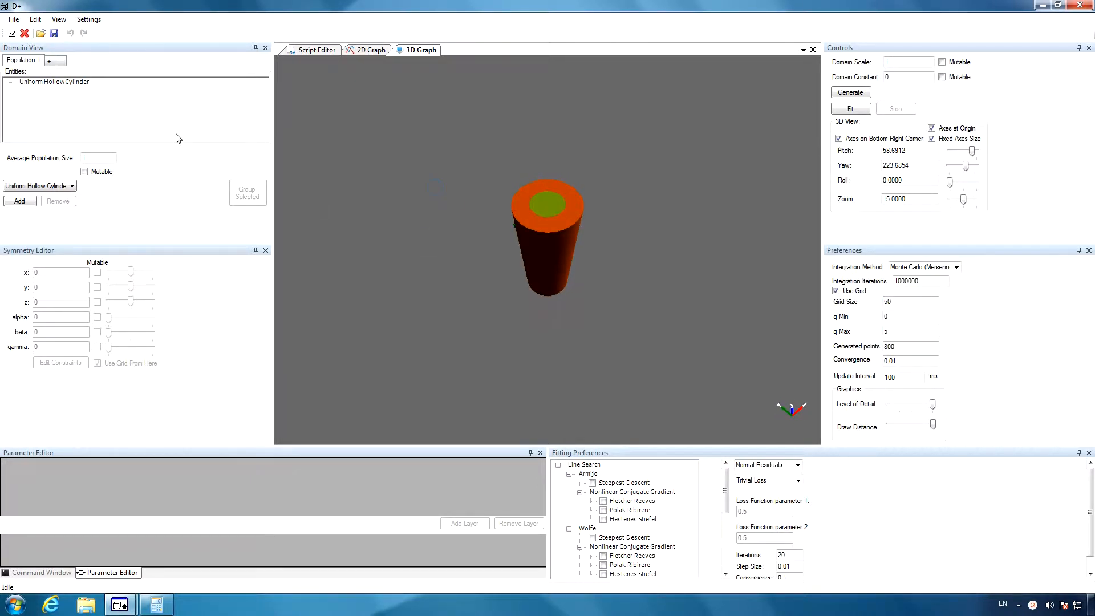
# Step: Set the E.D. of the hollow cylinder's third layer to 450
pyautogui.click(80, 83)
pyautogui.click(105, 502)
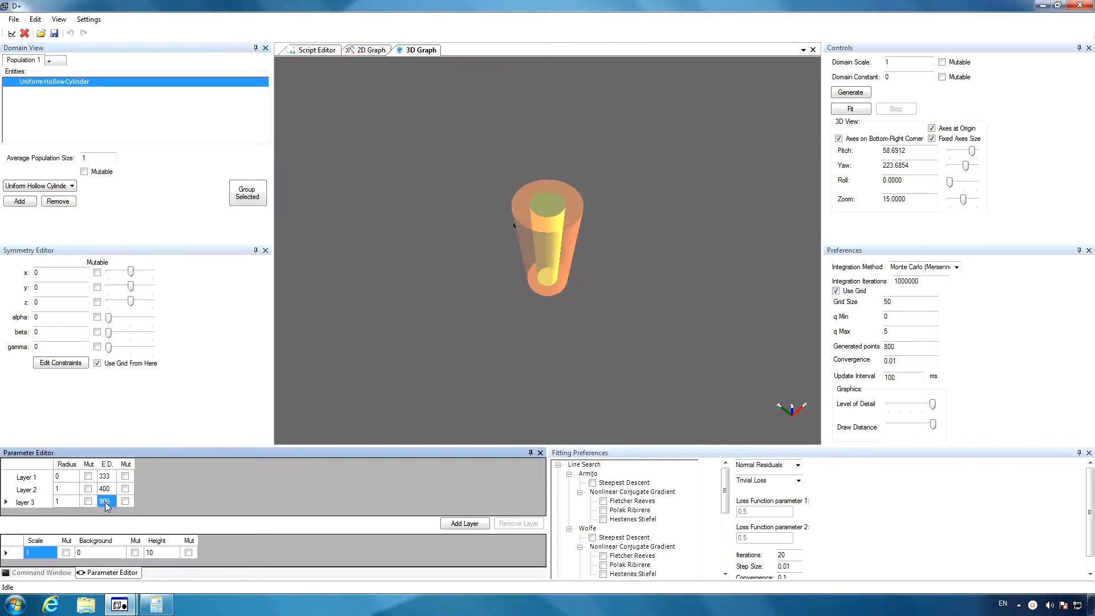
pyautogui.write('450')
pyautogui.moveTo(376, 304); pyautogui.dragTo(508, 152)
# Step: Add a Sphere entity to the population and select it for editing
pyautogui.click(24, 186)
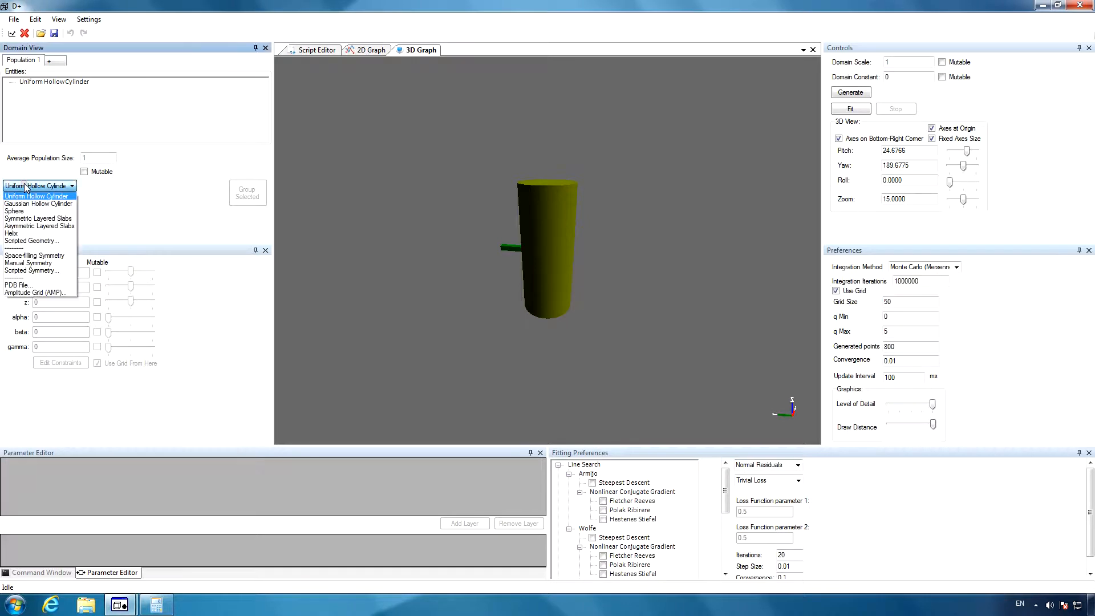
pyautogui.click(30, 213)
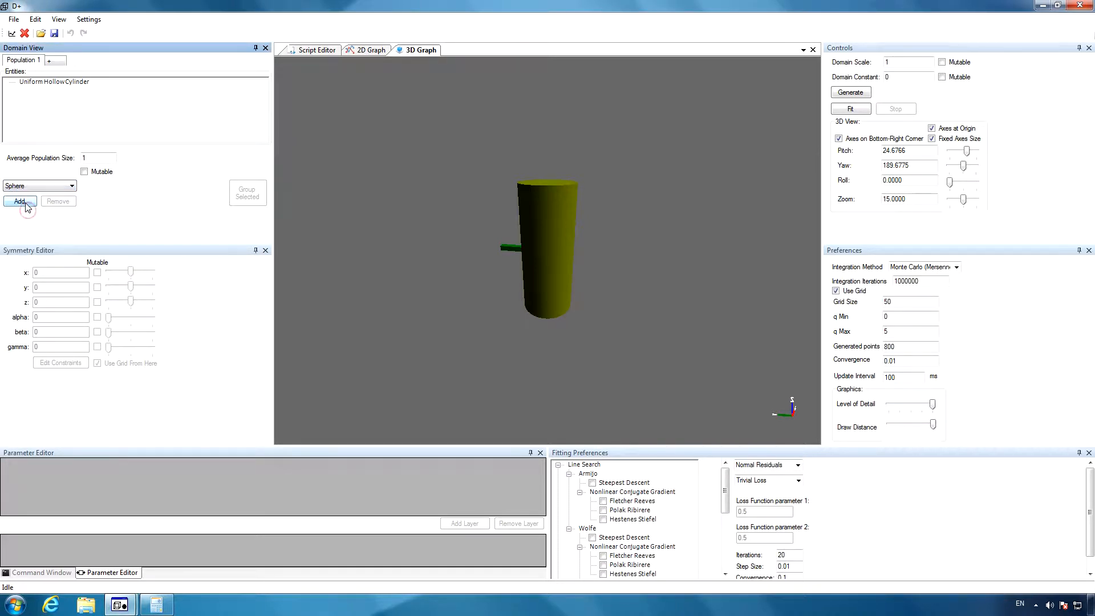
pyautogui.click(21, 202)
pyautogui.click(30, 92)
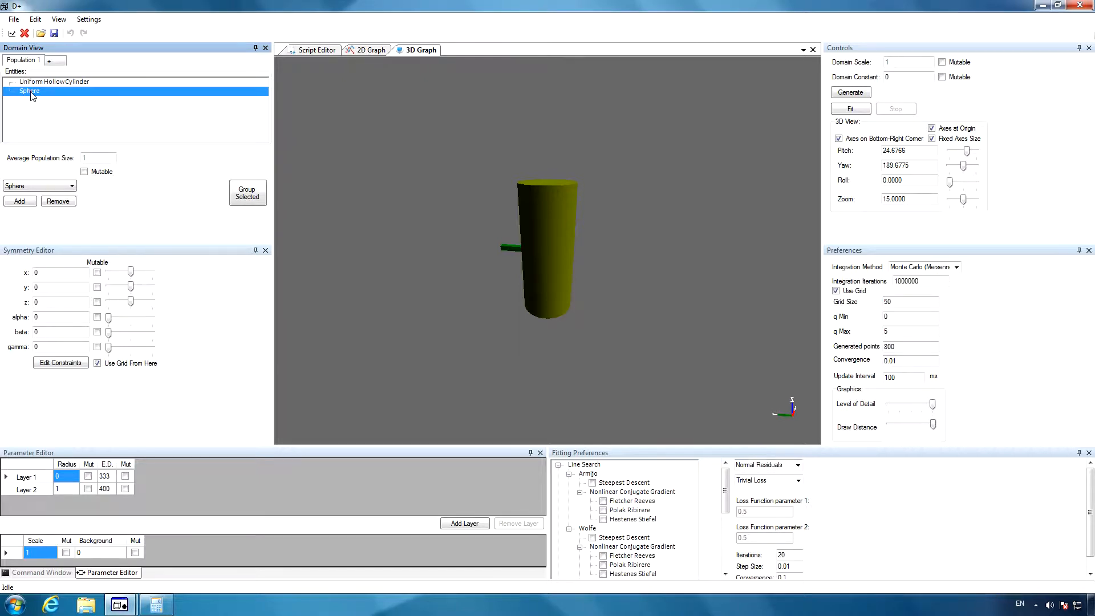
# Step: Set the sphere's y position to 4
pyautogui.click(41, 288)
pyautogui.write('4')
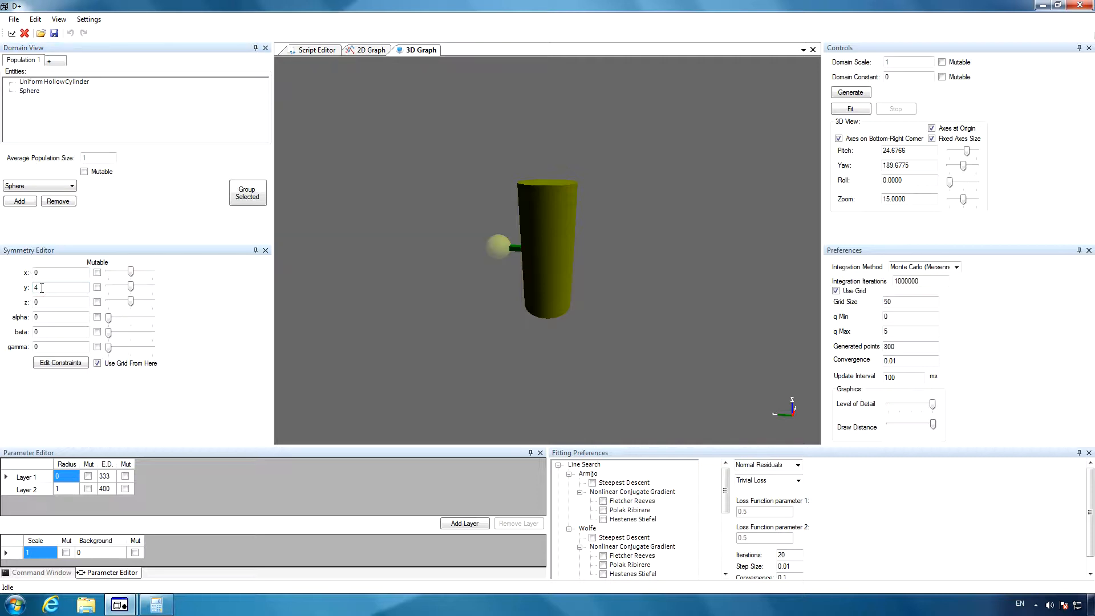
pyautogui.moveTo(399, 283); pyautogui.dragTo(472, 278)
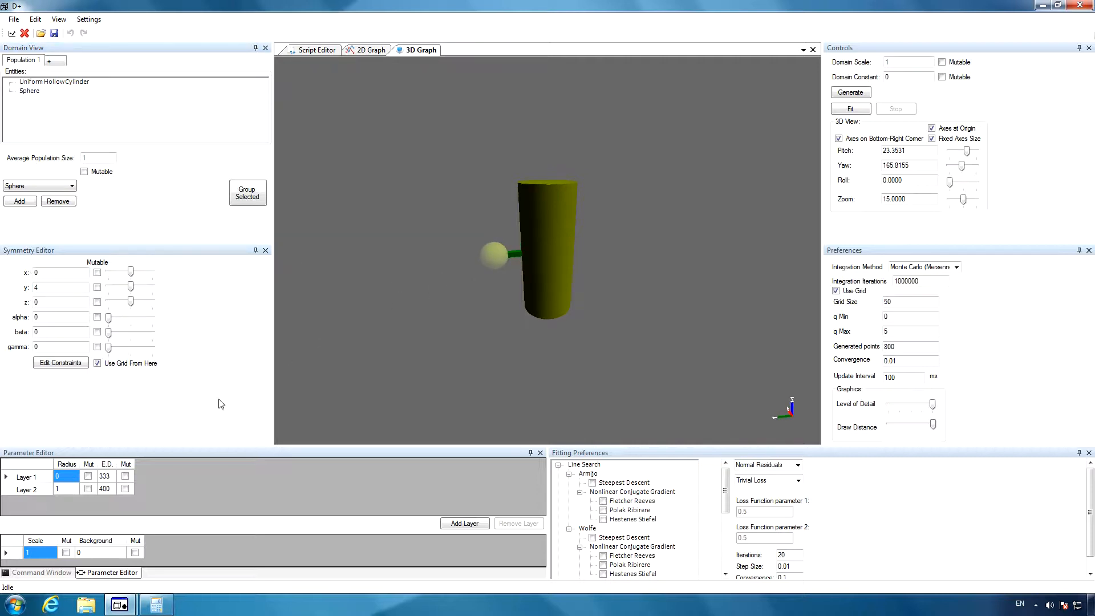
# Step: Set the radius of the sphere's Layer 2 to 2
pyautogui.click(69, 490)
pyautogui.write('2')
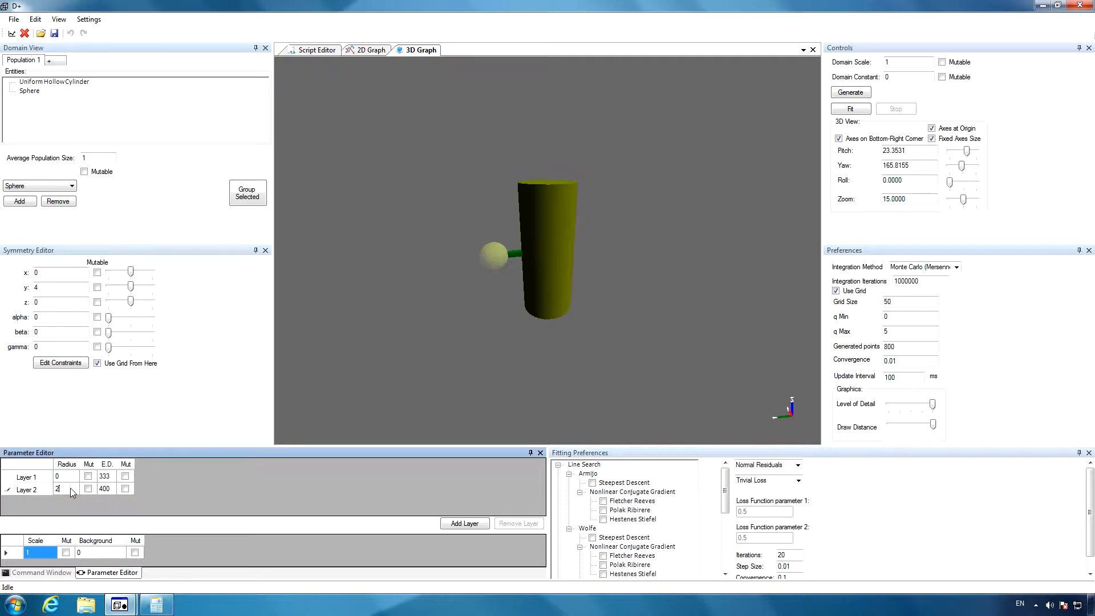
pyautogui.press('Return')
pyautogui.click(382, 313)
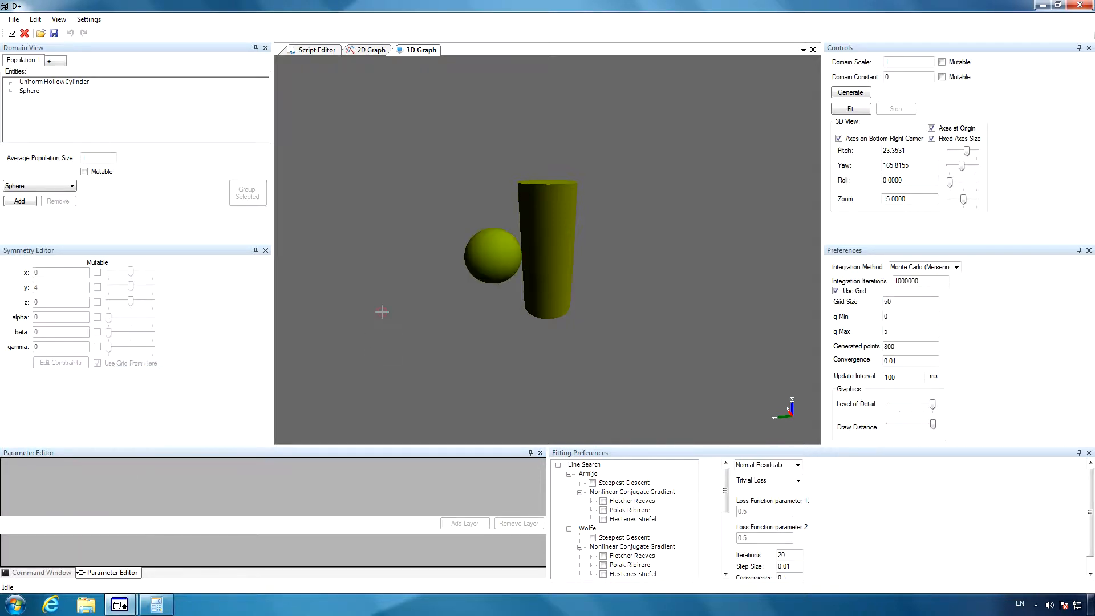
# Step: Place the sphere above the cylinder by setting its y position to 0 and z position to 7
pyautogui.click(31, 93)
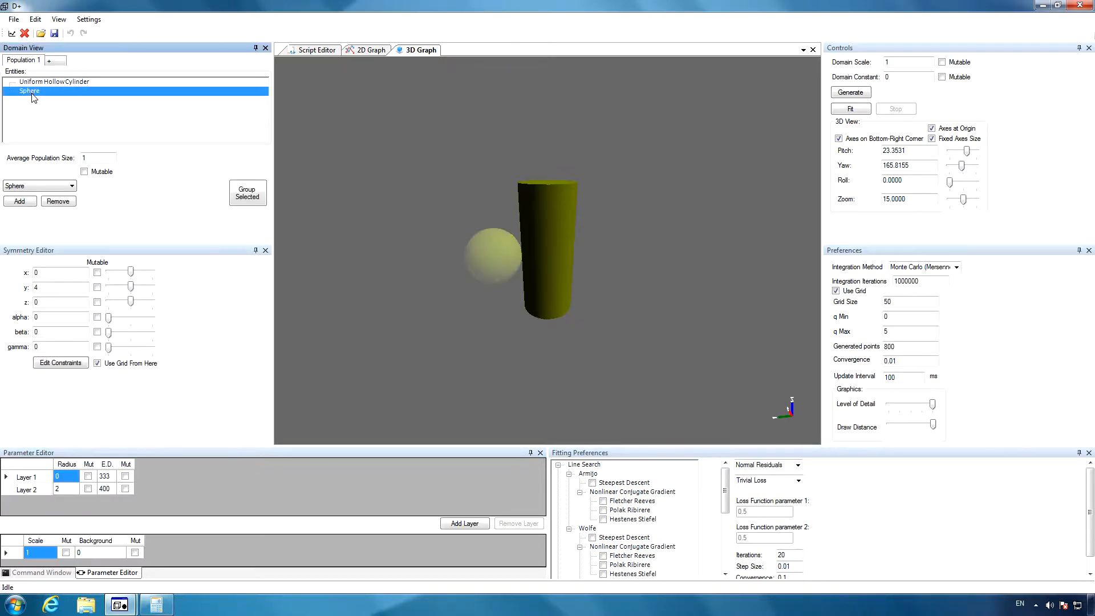
pyautogui.doubleClick(52, 290)
pyautogui.write('0')
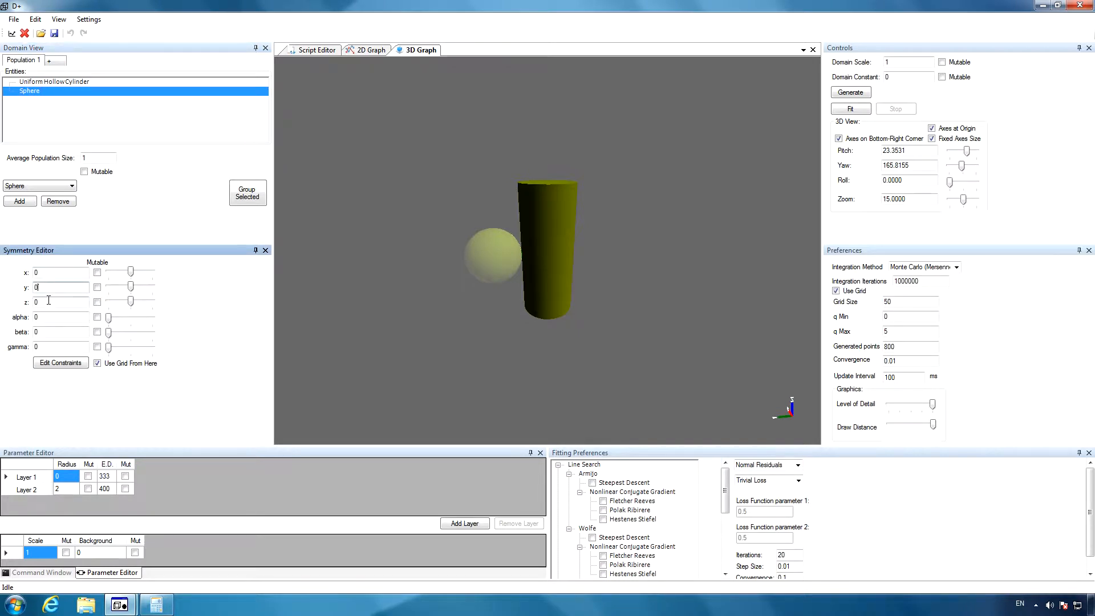
pyautogui.doubleClick(48, 302)
pyautogui.write('7')
pyautogui.press('Return')
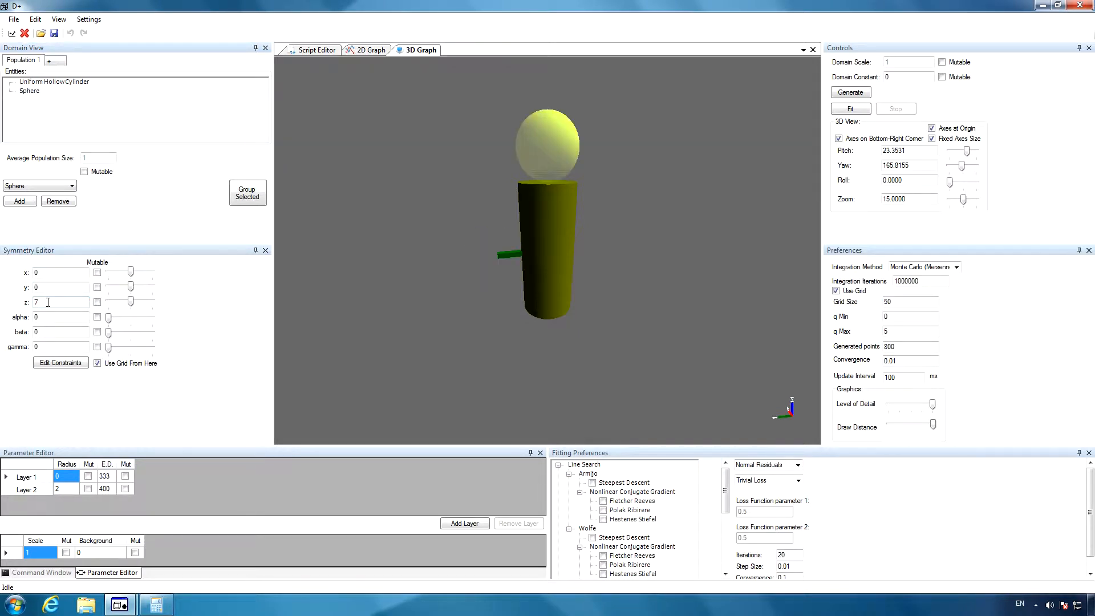
pyautogui.click(306, 206)
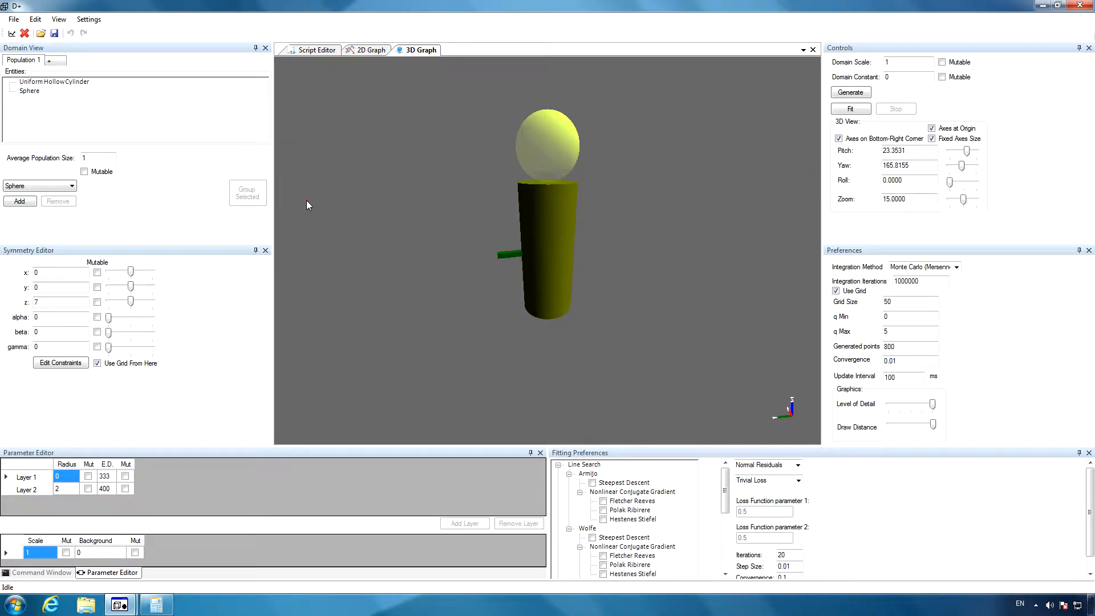
# Step: Open the parameter suggestion window and calculate the combined height of the cylinder and sphere with the Calculator
pyautogui.click(89, 19)
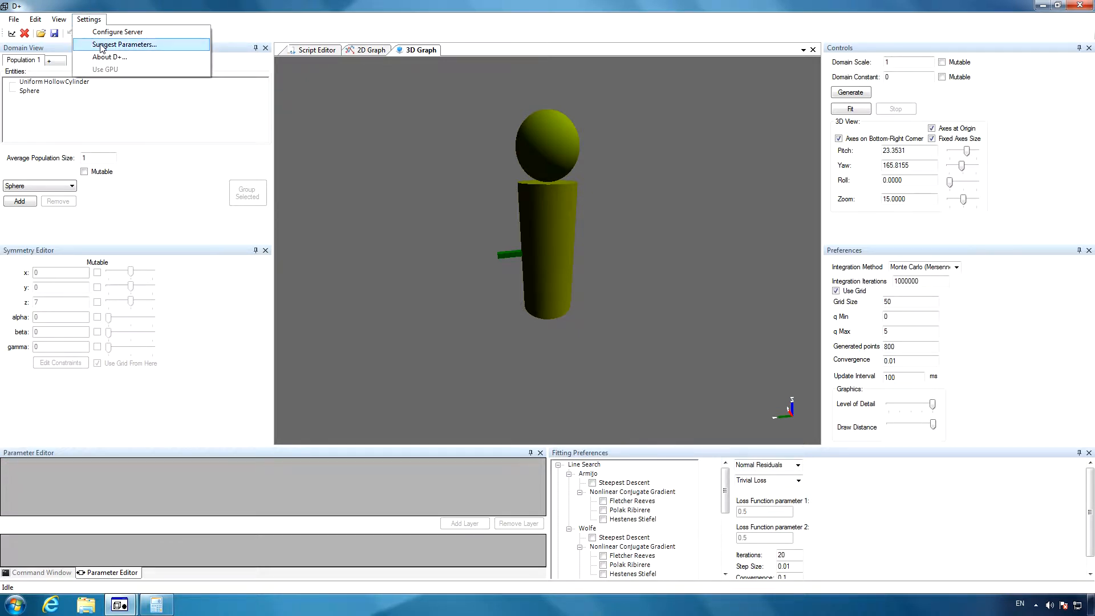
pyautogui.click(101, 43)
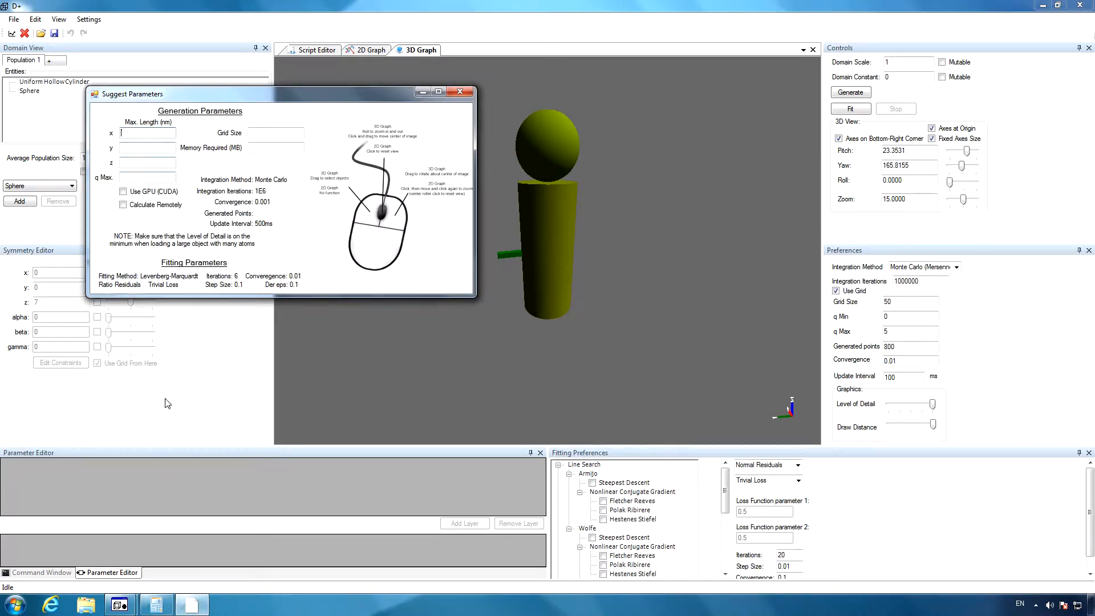
pyautogui.click(163, 605)
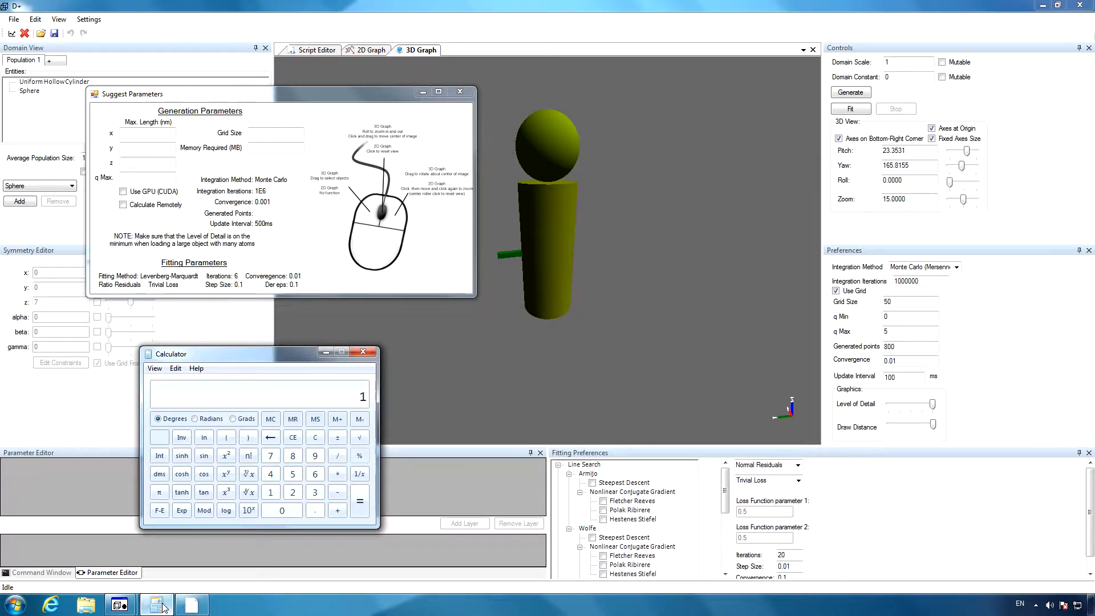
pyautogui.write('0')
pyautogui.write('*')
pyautogui.press('Return')
# Step: Enter maximum lengths of x 4, y 4 and z 14 nm and a q Max of 5 for the parameter suggestion
pyautogui.click(139, 135)
pyautogui.write('4')
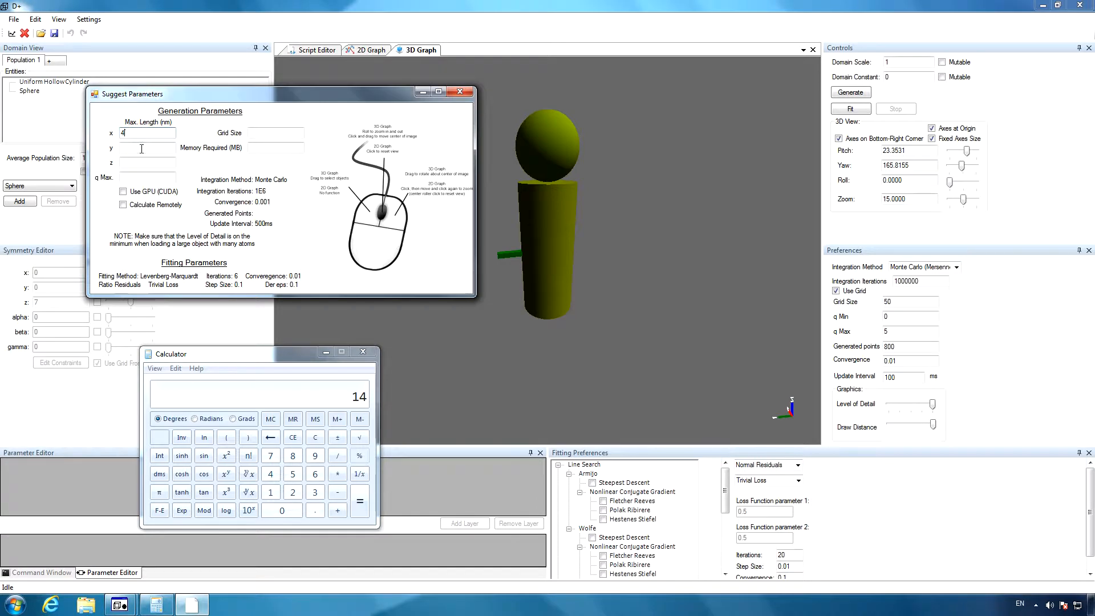
pyautogui.write('4')
pyautogui.click(140, 162)
pyautogui.write('14')
pyautogui.click(142, 177)
pyautogui.write('5')
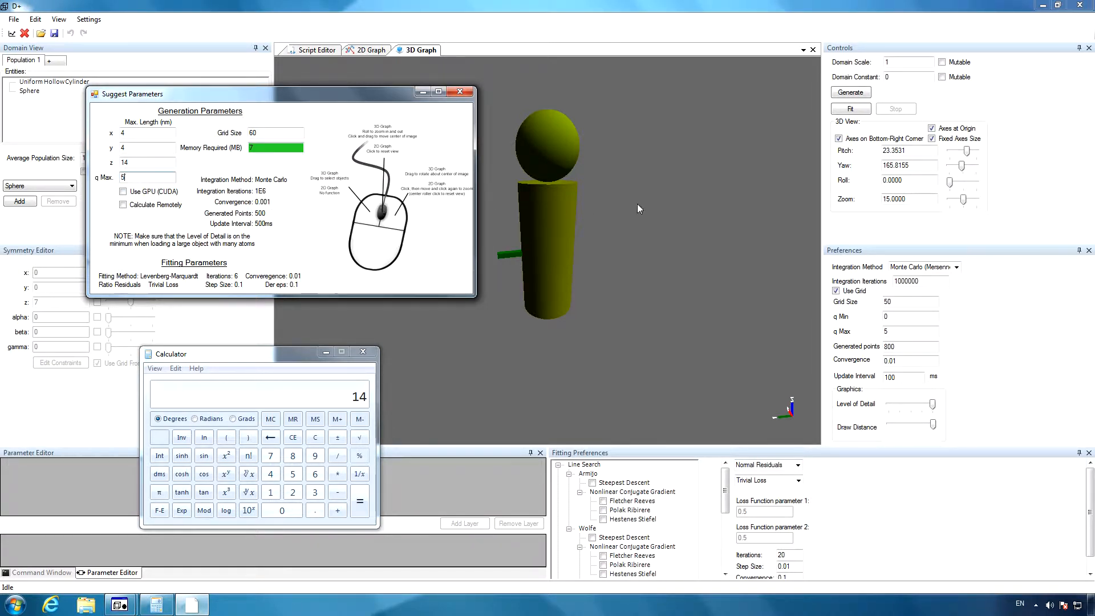
# Step: Set the calculation preferences to 1E6 integration iterations, grid size 60 and convergence 0.001
pyautogui.click(918, 267)
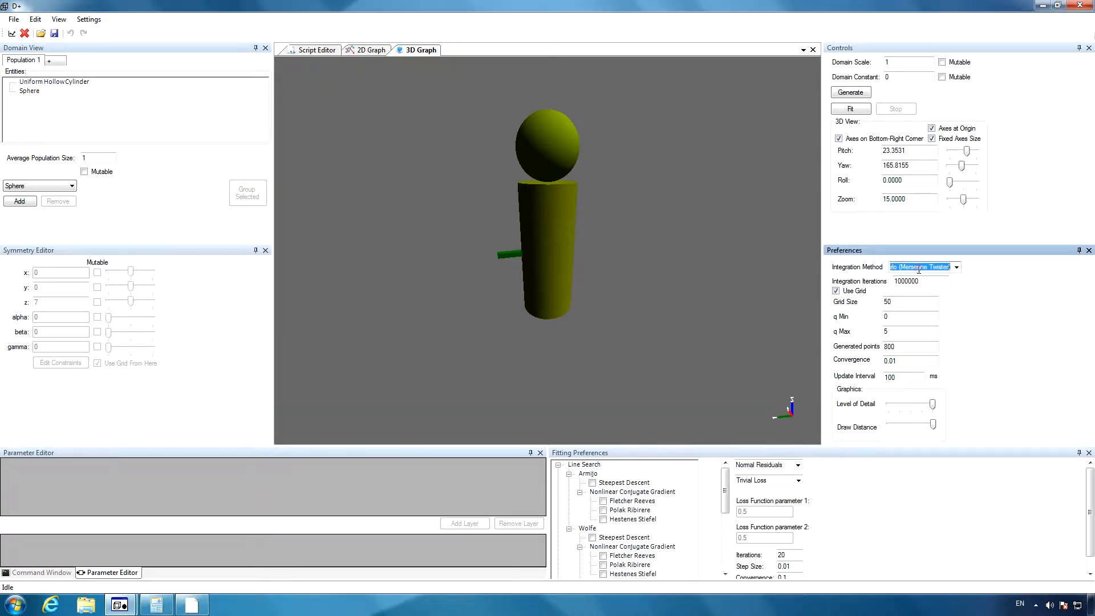
pyautogui.click(913, 281)
pyautogui.doubleClick(912, 281)
pyautogui.write('1E6')
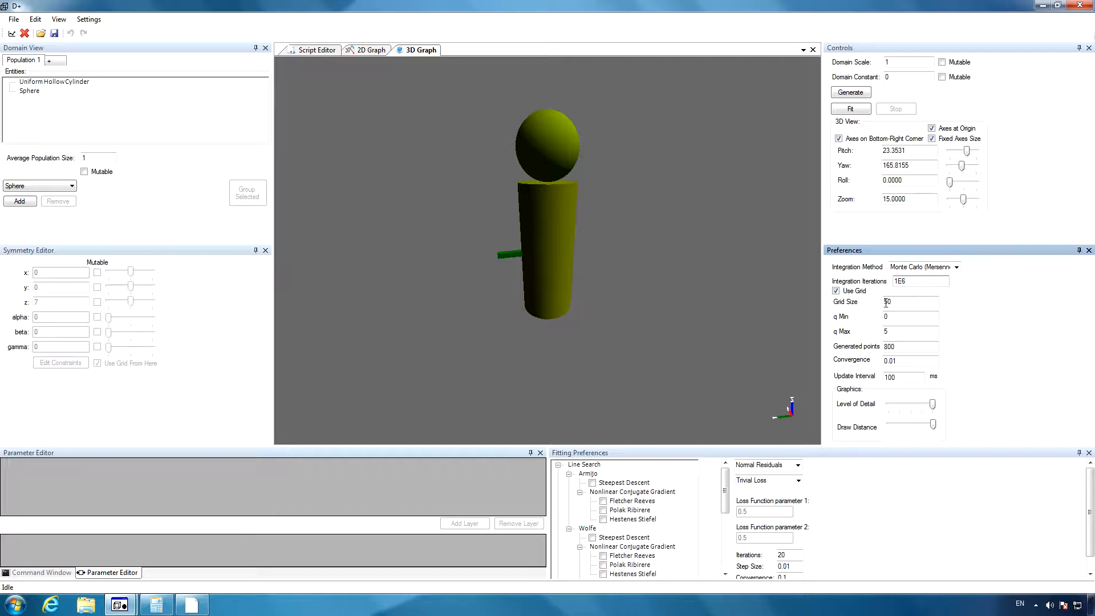
pyautogui.moveTo(888, 303); pyautogui.dragTo(881, 305)
pyautogui.write('6')
pyautogui.click(893, 361)
pyautogui.write('0')
# Step: Generate the model's scattering curve in the 2D graph and show its intensity on a logarithmic scale
pyautogui.click(373, 50)
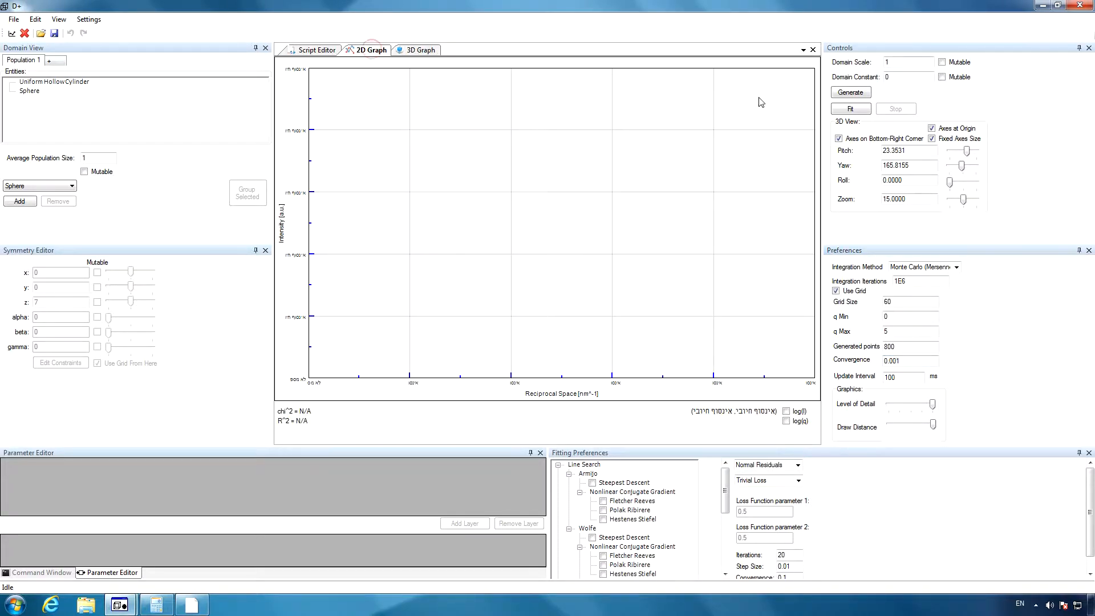
pyautogui.click(855, 93)
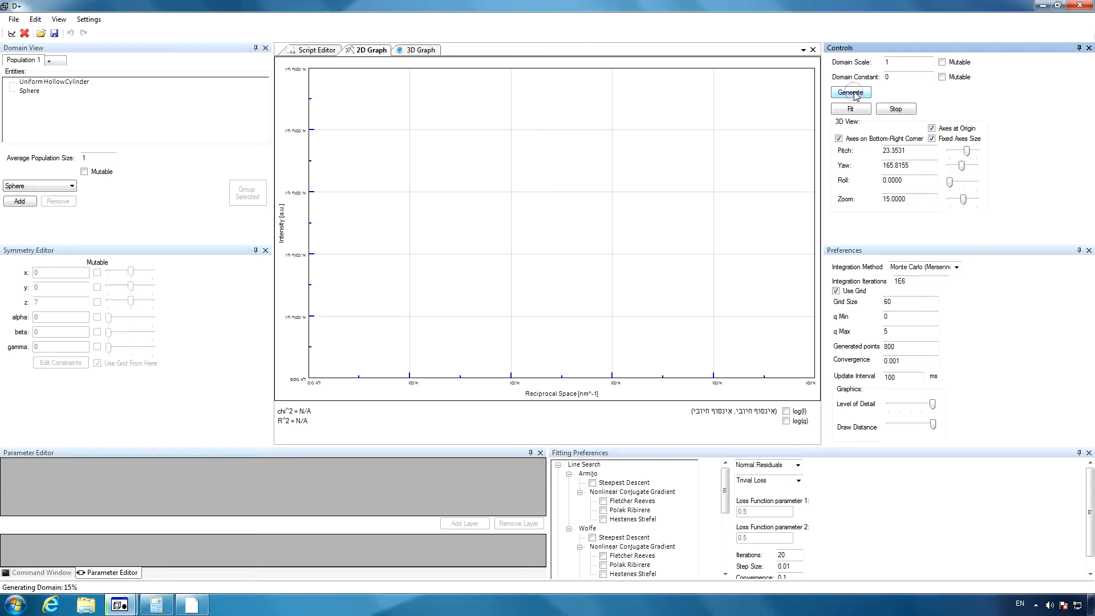
pyautogui.click(789, 412)
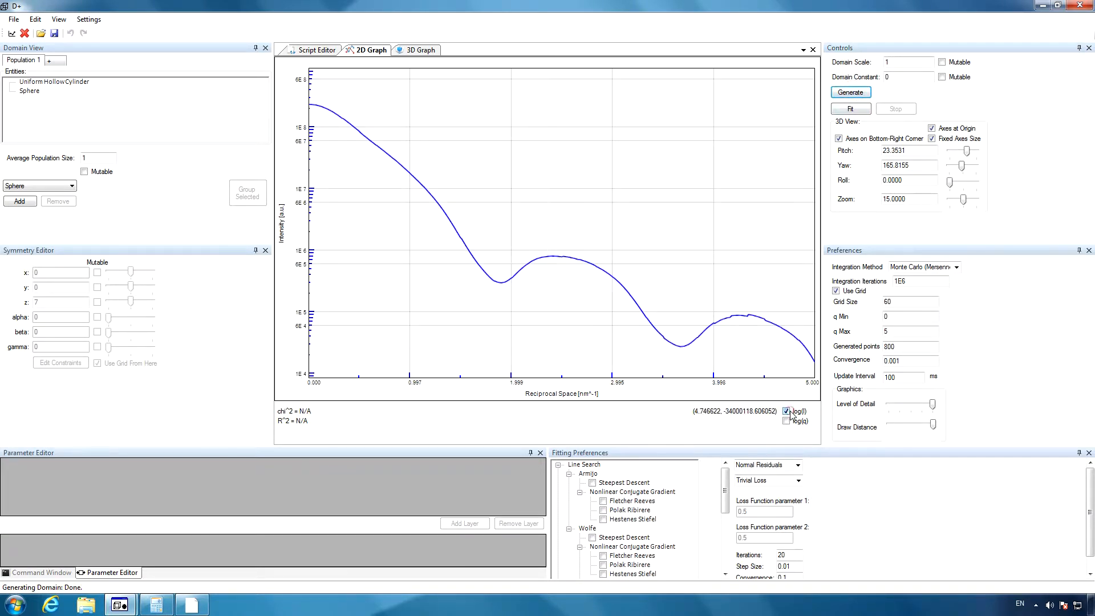
# Step: Change the integration method to Adaptive Gauss Kronrod and generate the scattering curve again
pyautogui.click(903, 268)
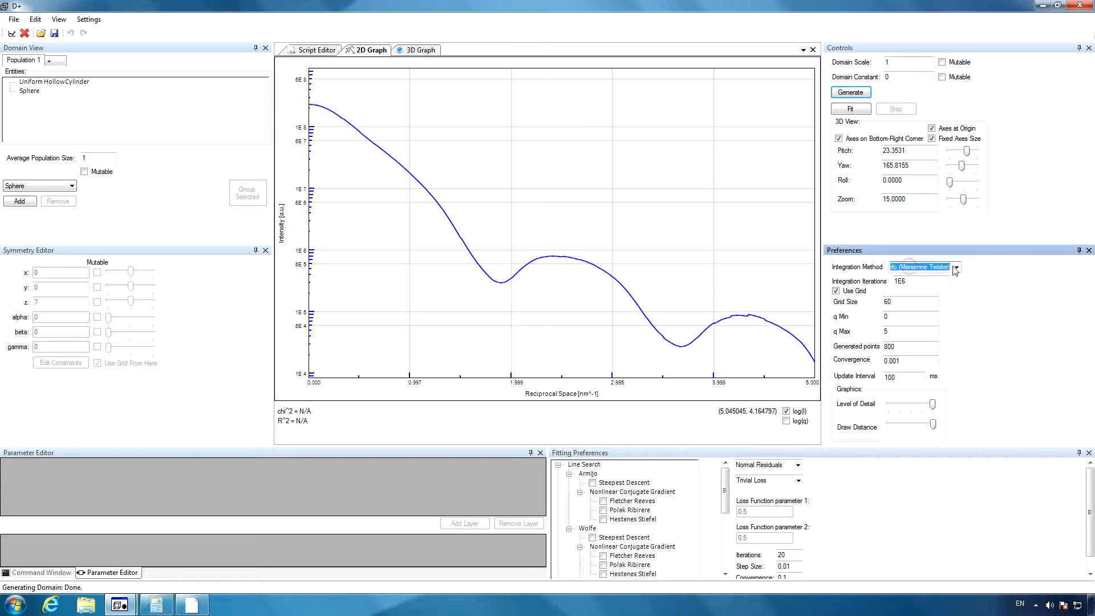
pyautogui.click(956, 267)
pyautogui.click(949, 293)
pyautogui.click(843, 95)
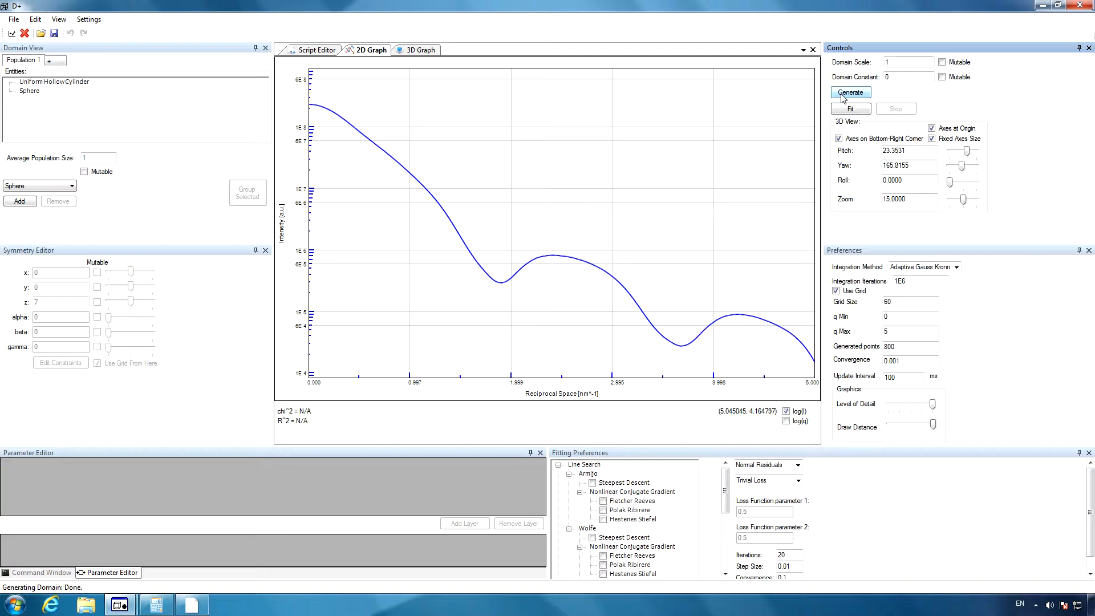
# Step: Export the 1D graph as a Saved 1D Model (*.out) file named "Cylinder and Sphere"
pyautogui.click(14, 21)
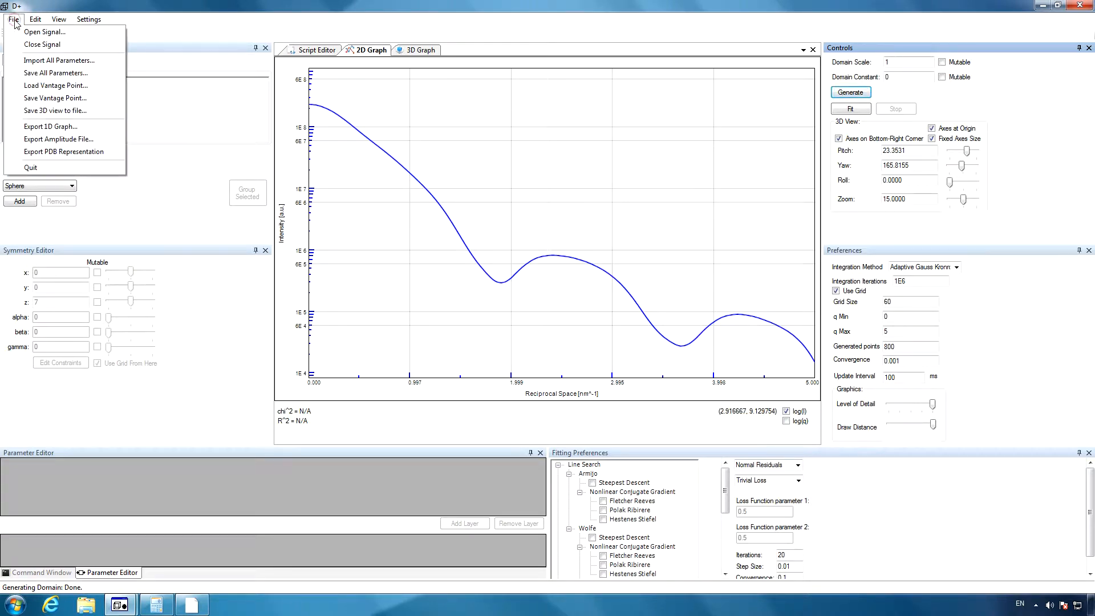
pyautogui.click(54, 130)
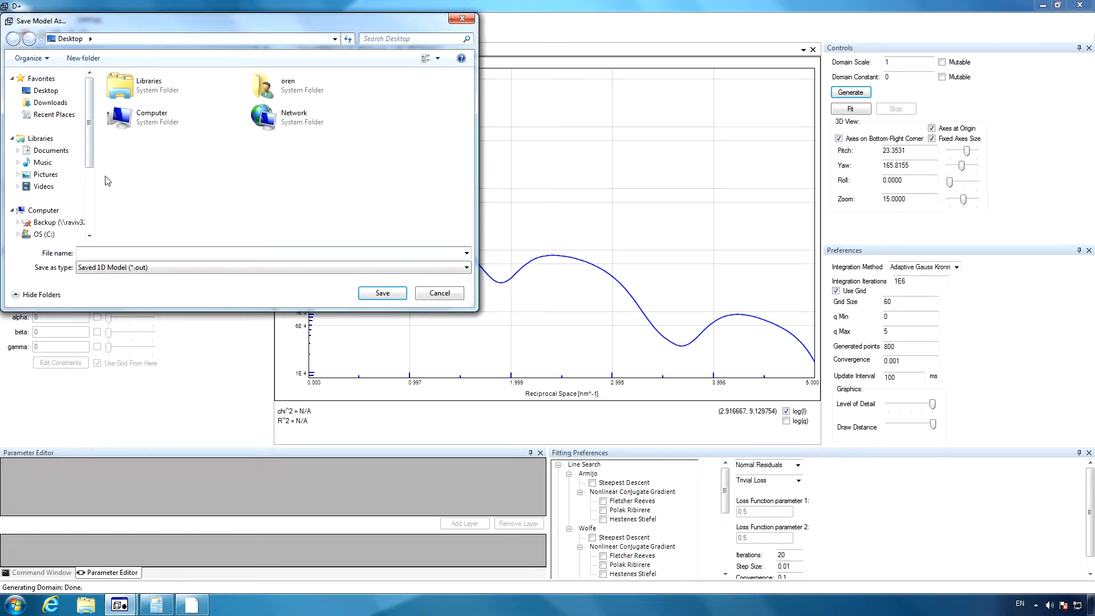
pyautogui.write('Cylinder and Sphere')
pyautogui.click(379, 293)
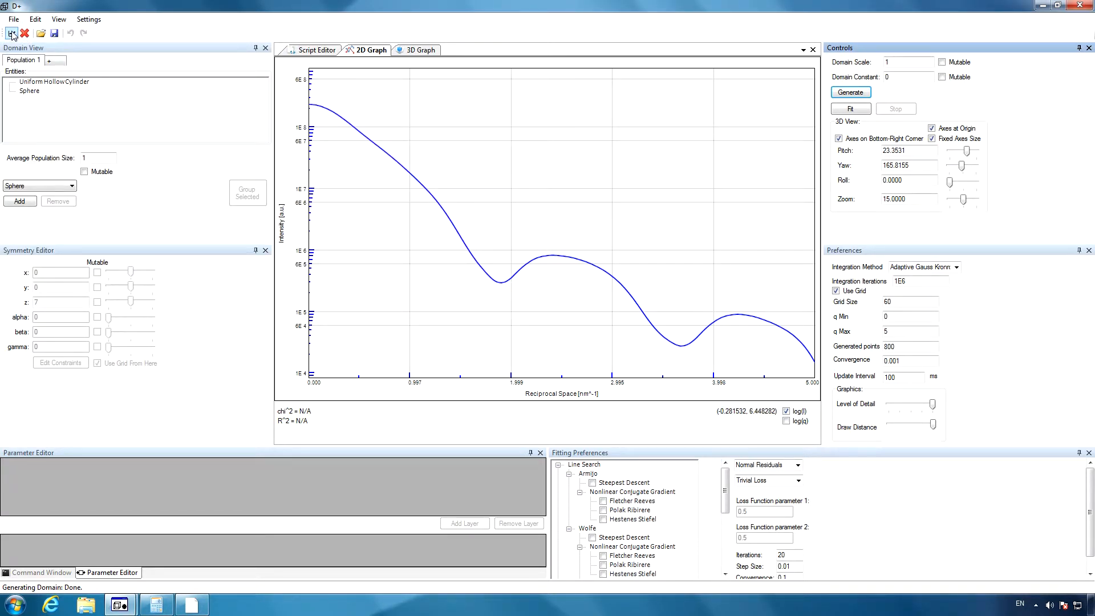
# Step: Load the exported "Cylinder and Sphere" out file as the signal and show the model in the 3D graph
pyautogui.click(12, 34)
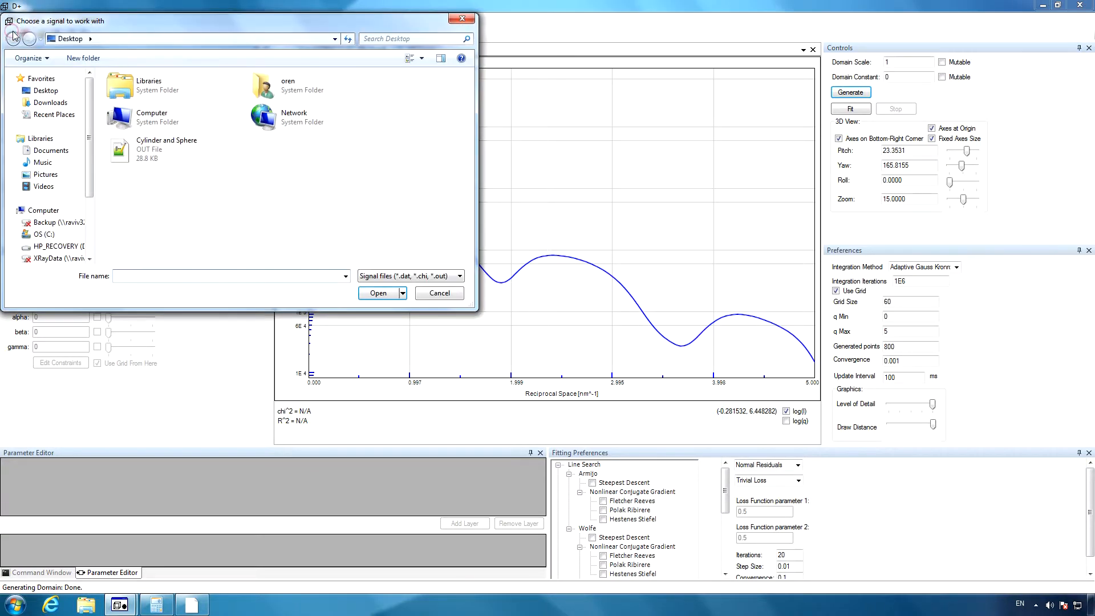
pyautogui.doubleClick(142, 157)
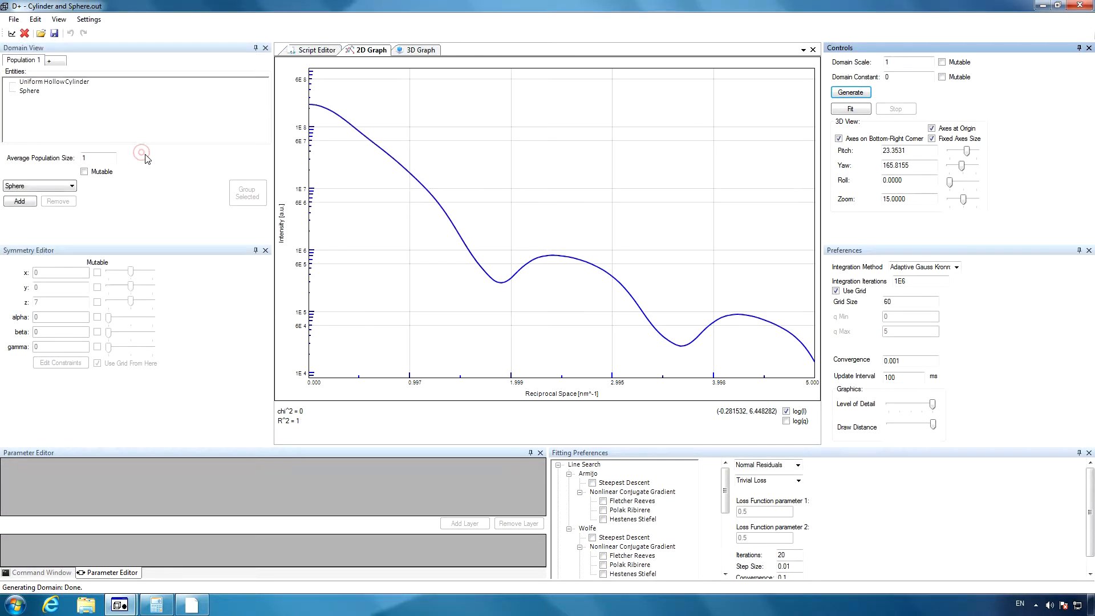
pyautogui.click(415, 52)
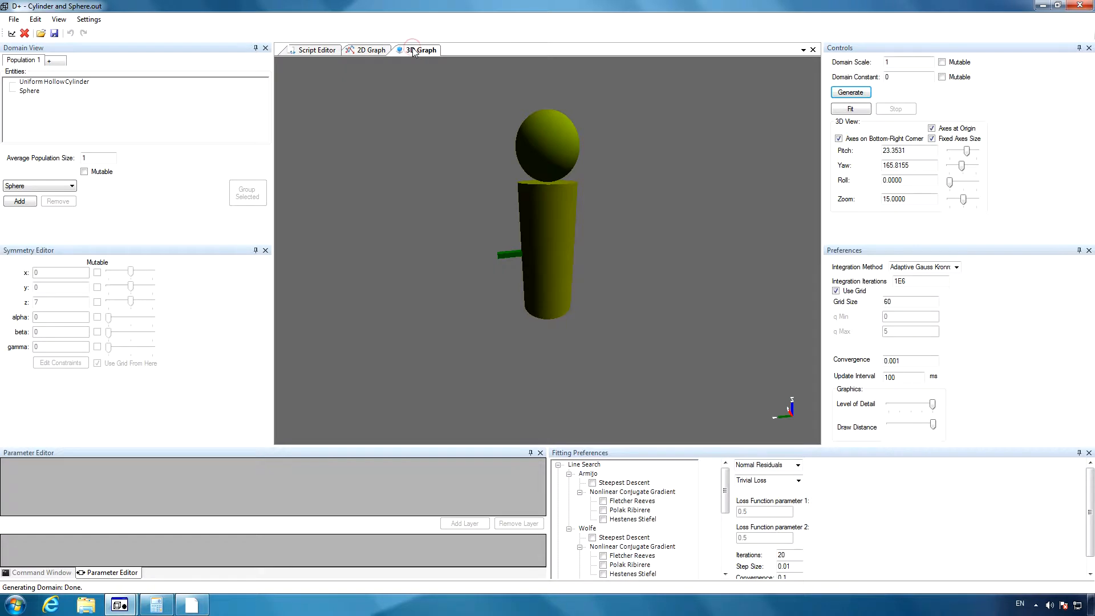
# Step: Rotate the Uniform Hollow Cylinder by setting its beta angle to 90, and inspect the model from another side
pyautogui.click(57, 83)
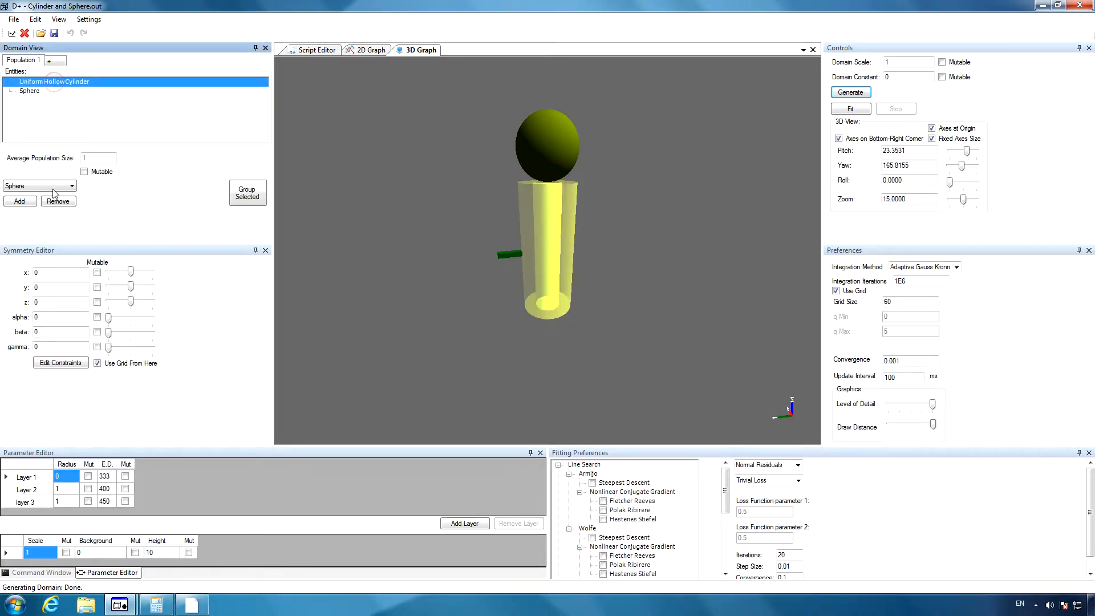
pyautogui.doubleClick(47, 335)
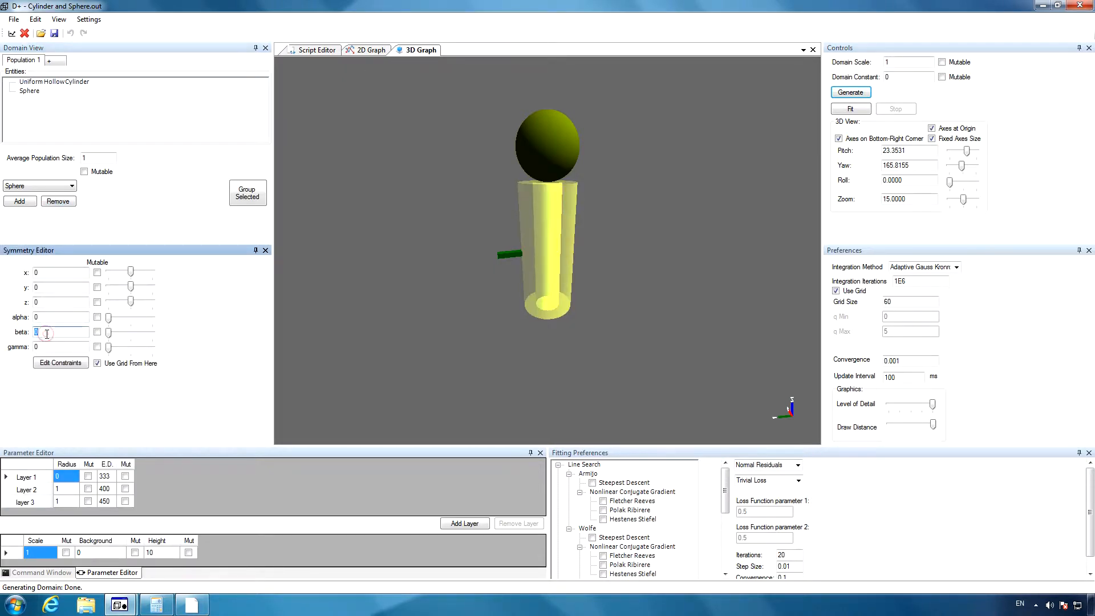
pyautogui.write('90')
pyautogui.press('Return')
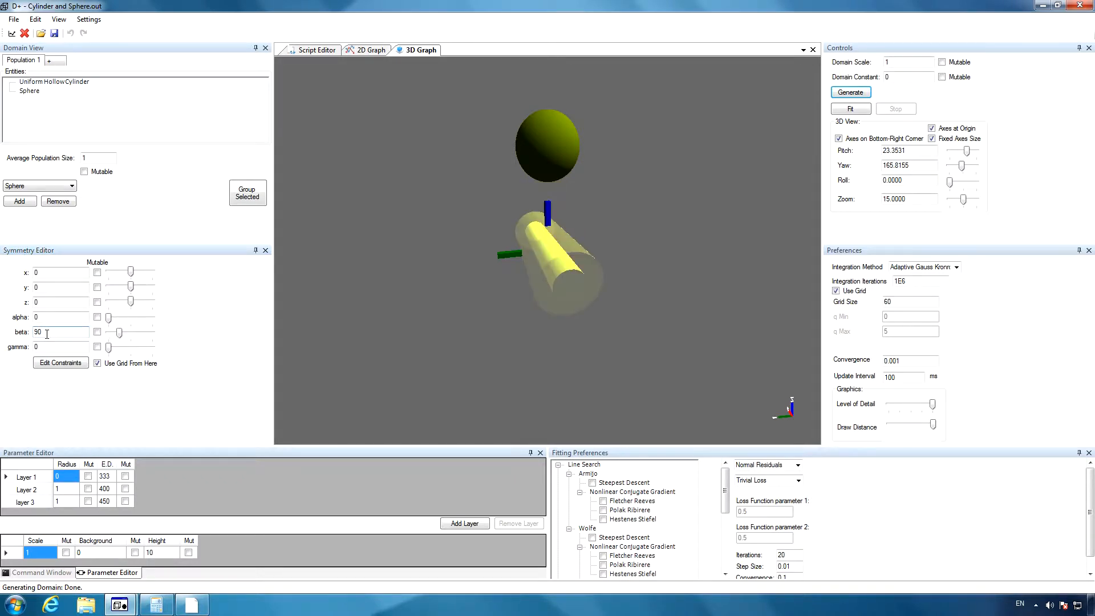
pyautogui.click(411, 236)
pyautogui.moveTo(411, 236); pyautogui.dragTo(579, 223)
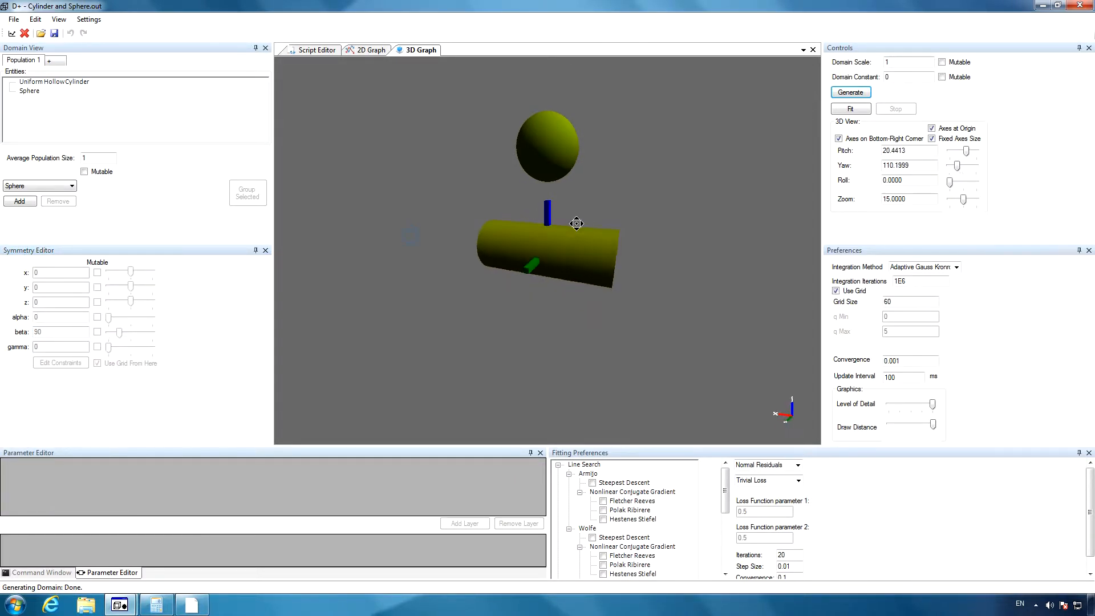
# Step: Change the integration method to Monte Carlo (Mersenne Twister) with convergence 0.0001 and generate the rotated model's scattering curve
pyautogui.click(366, 50)
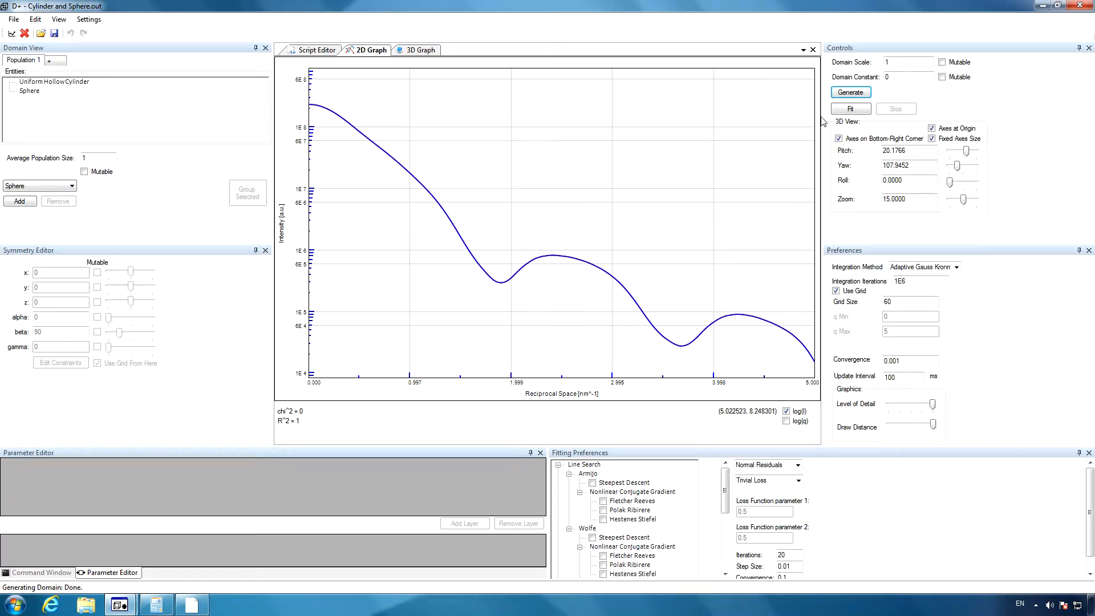
pyautogui.click(938, 267)
pyautogui.click(956, 268)
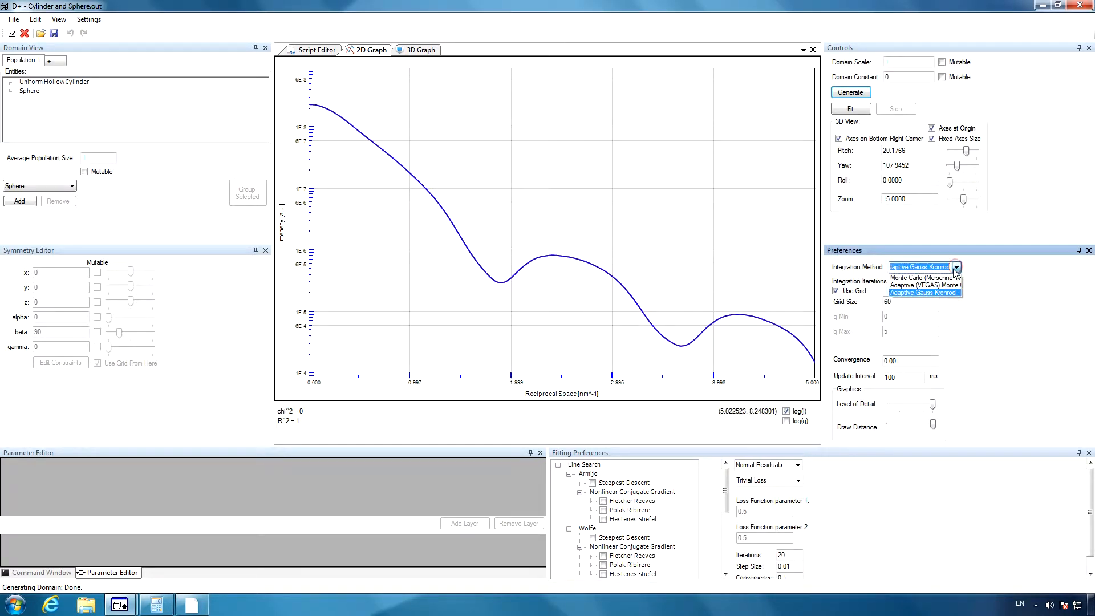
pyautogui.click(950, 277)
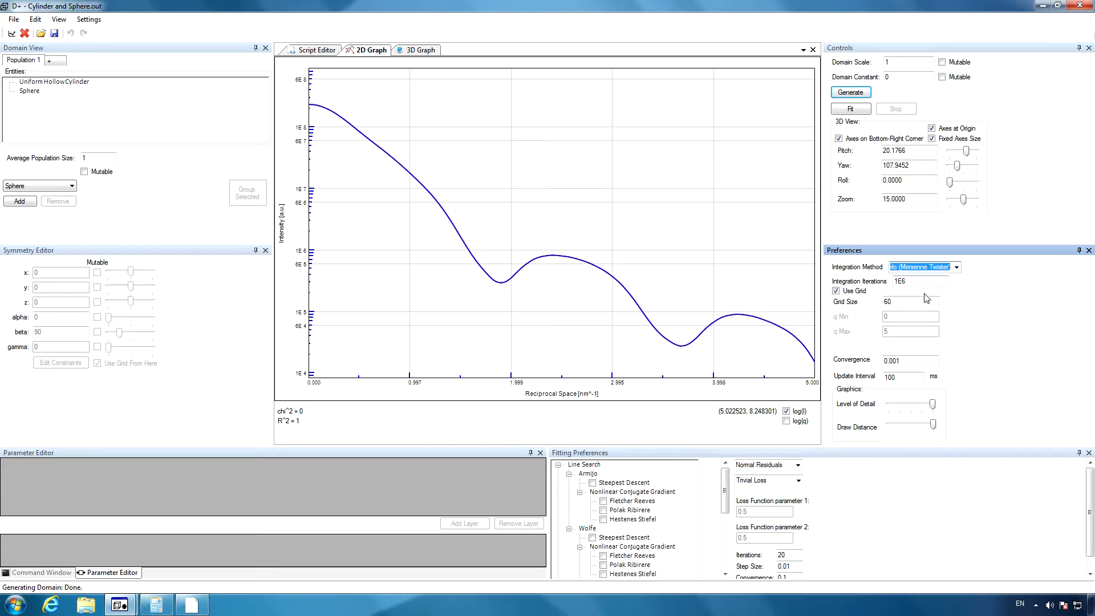
pyautogui.click(894, 360)
pyautogui.write('0')
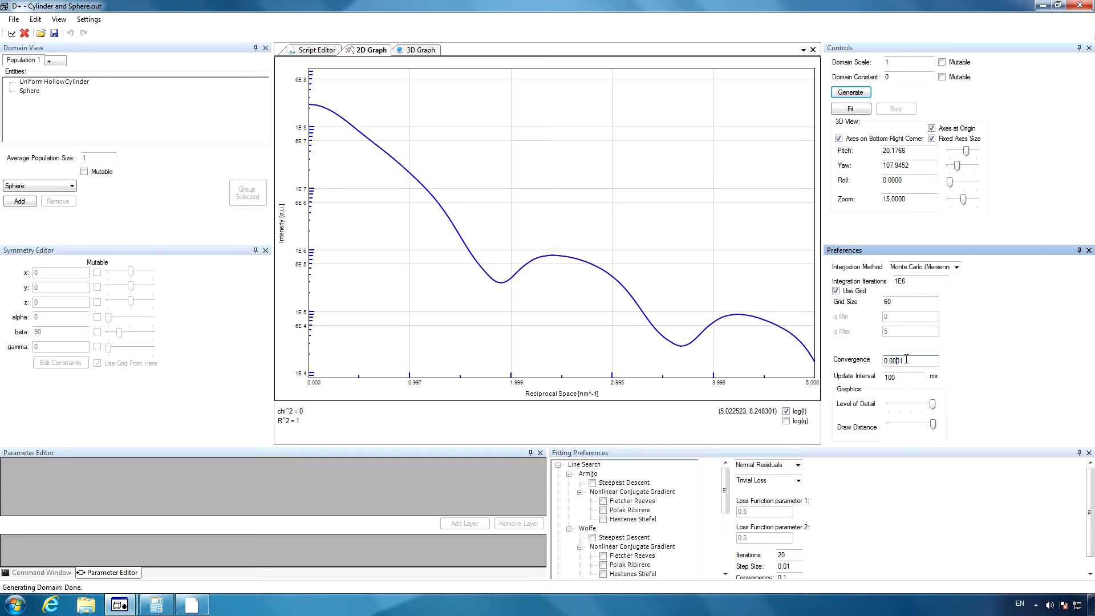
pyautogui.click(853, 94)
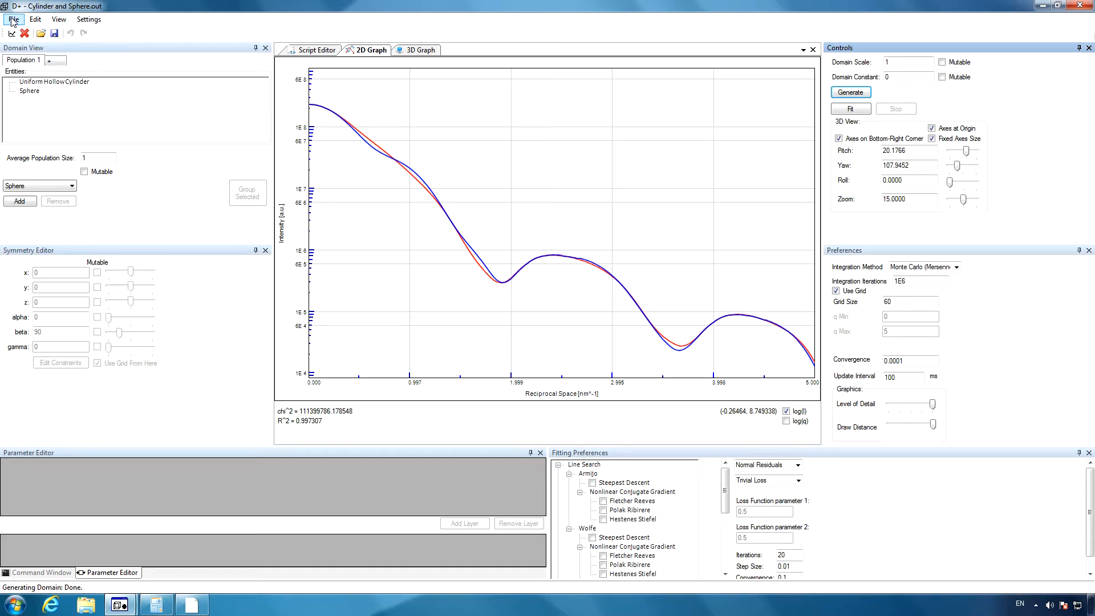
# Step: Save all parameters to the desktop as a Saved States (*.state) file named "Cylinder and Sphere"
pyautogui.click(12, 22)
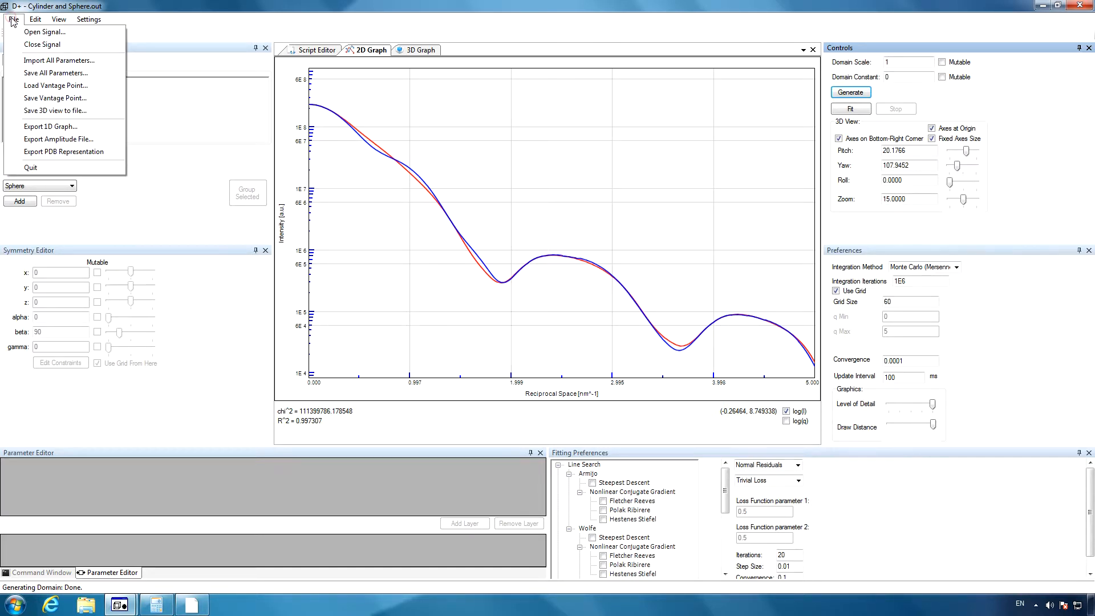
pyautogui.click(41, 74)
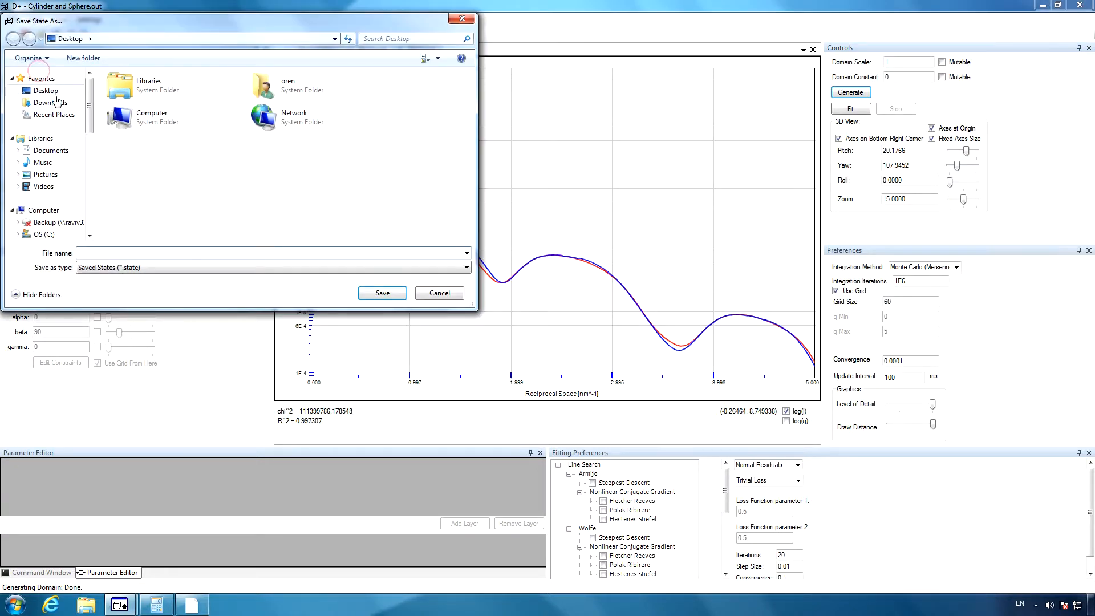
pyautogui.write('Cylinder and Sphere')
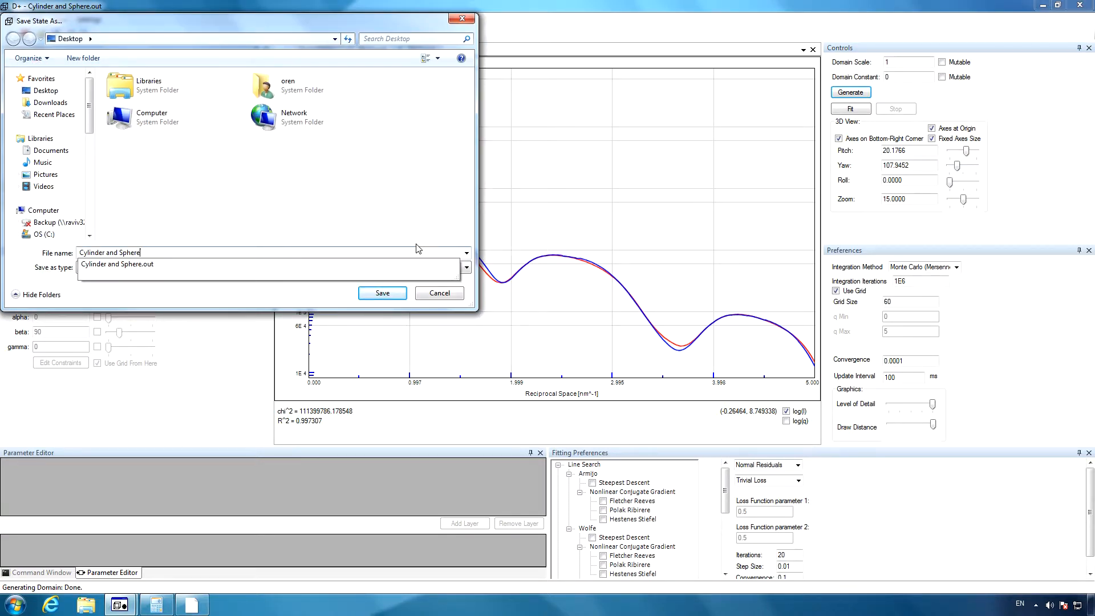
pyautogui.click(383, 293)
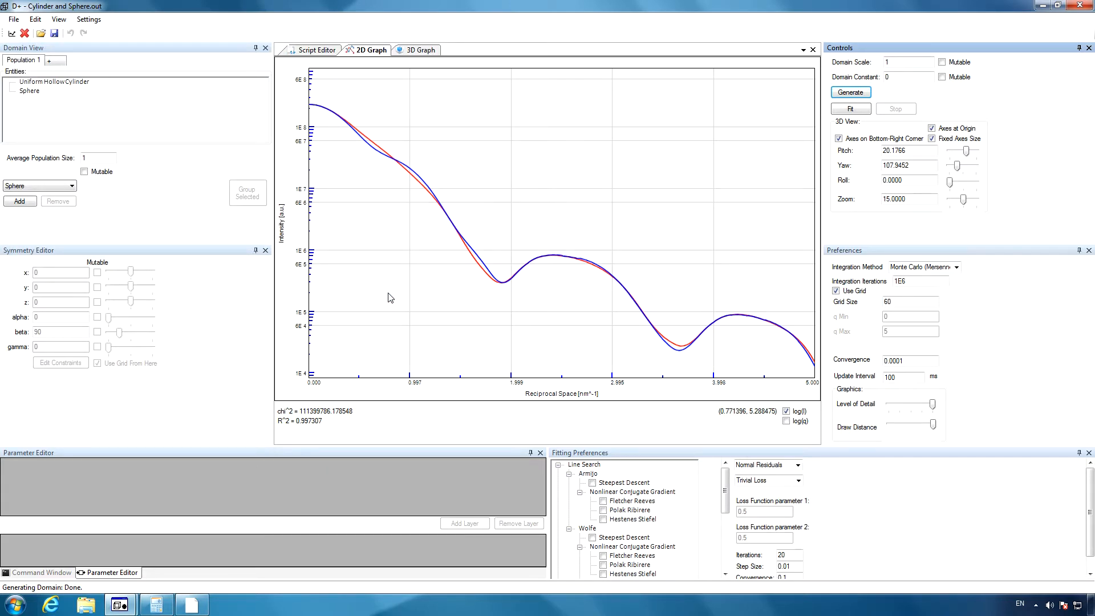
# Step: Close D+, start it again and show the 3D graph
pyautogui.click(1078, 7)
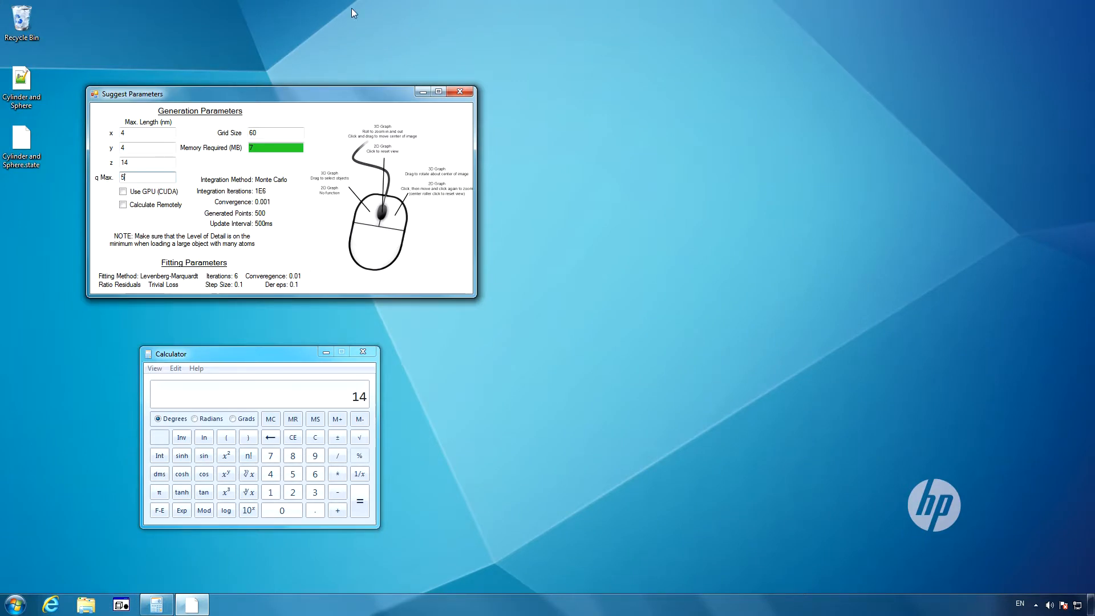
pyautogui.click(121, 605)
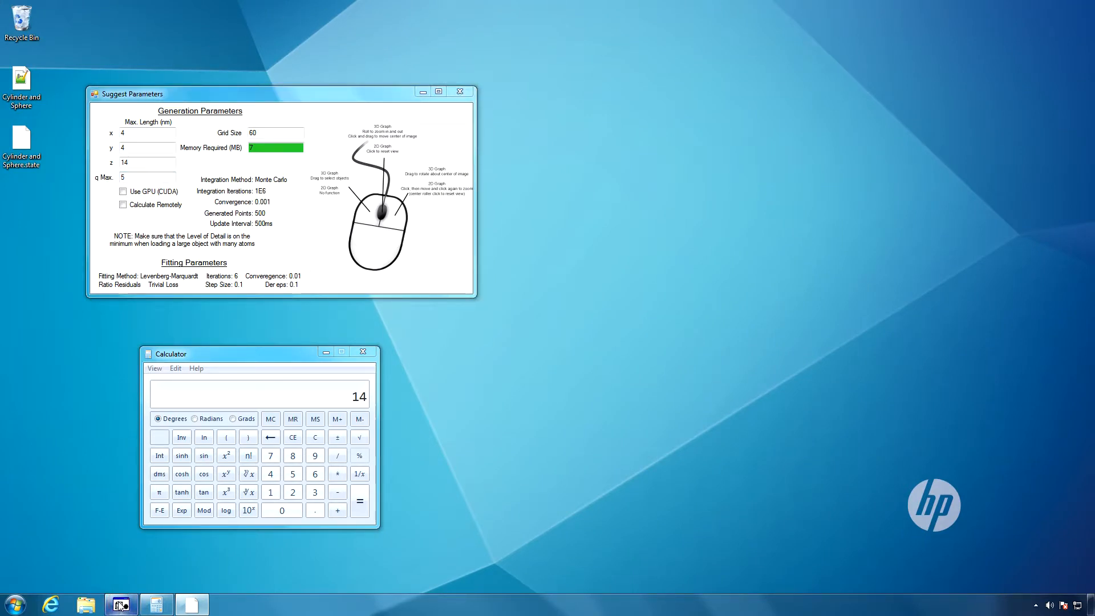
pyautogui.click(121, 604)
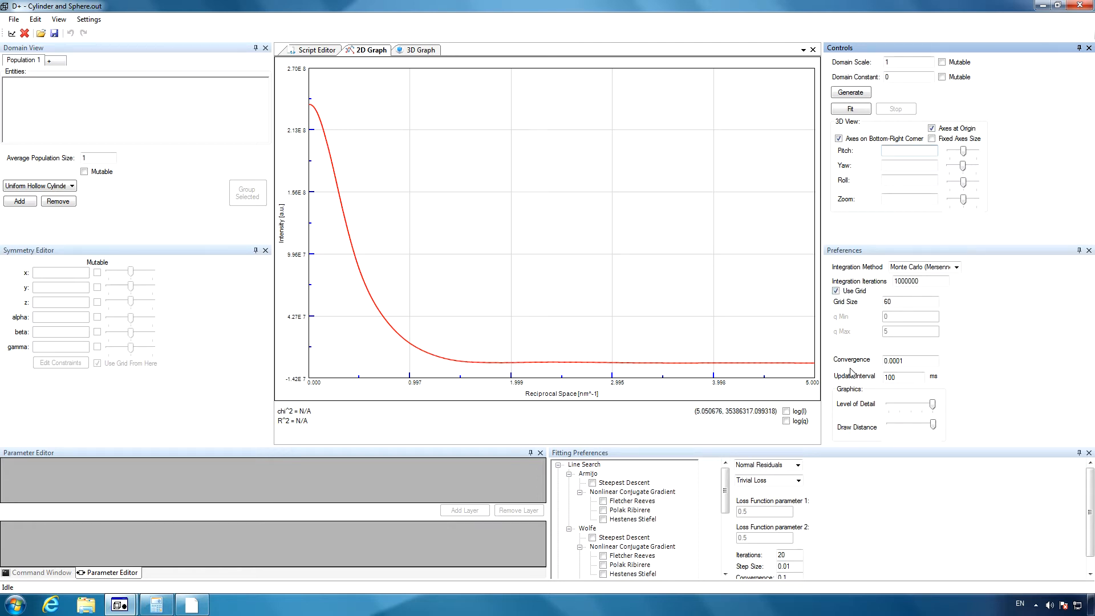
pyautogui.click(429, 55)
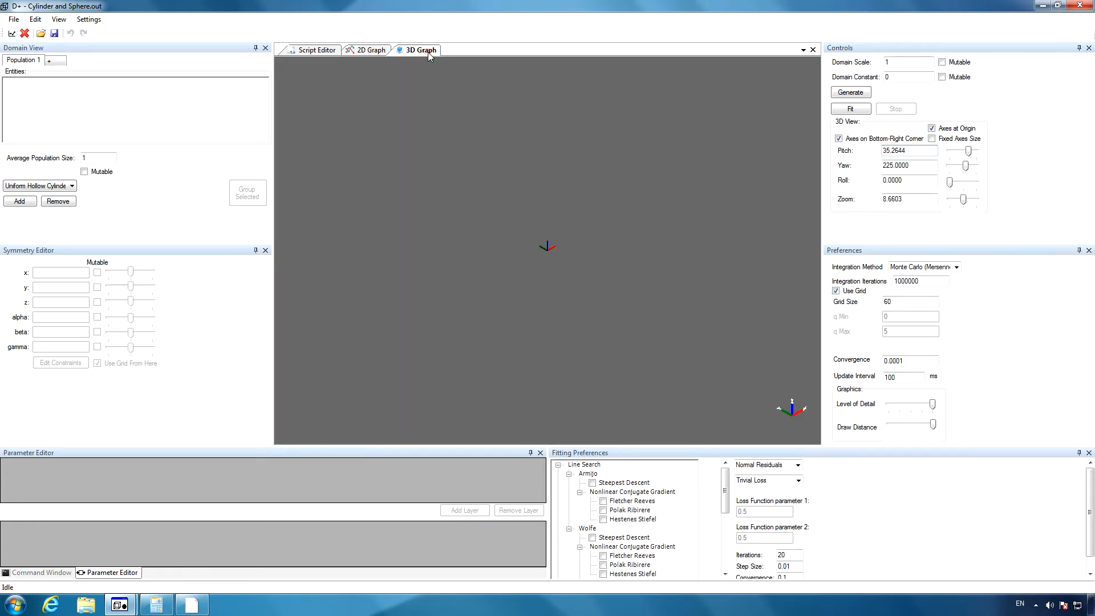
# Step: Import all parameters from the saved file "Cylinder and Sphere.state" on the desktop
pyautogui.click(42, 35)
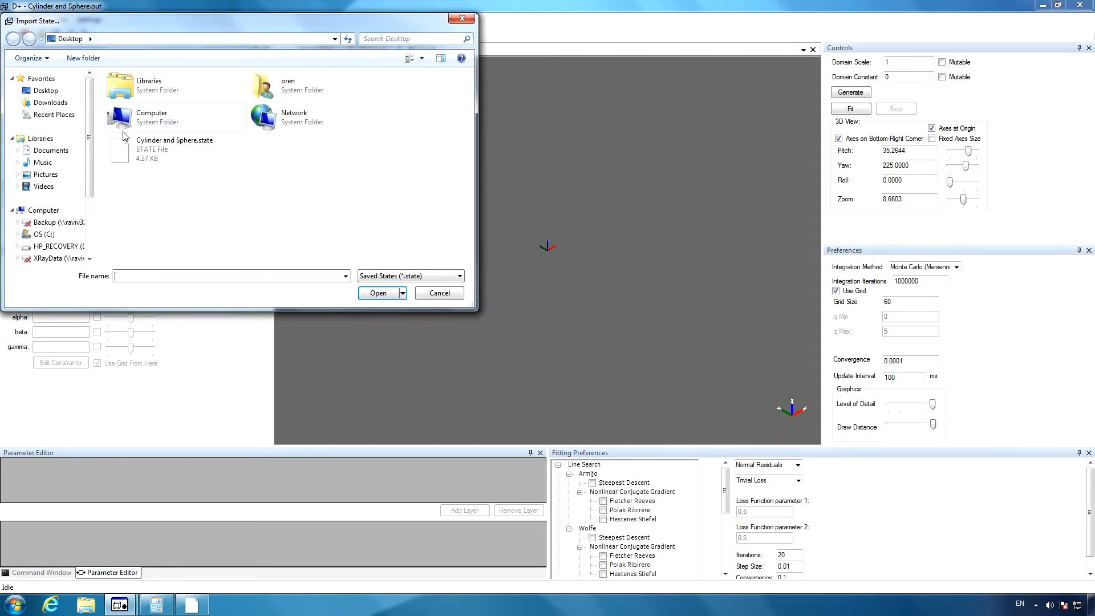
pyautogui.click(153, 148)
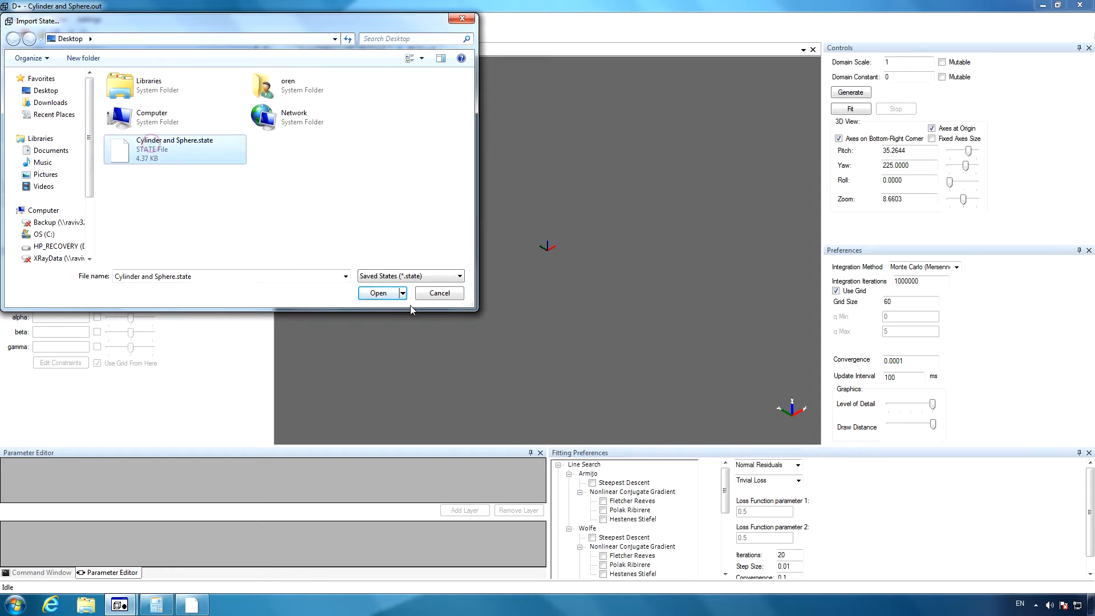
pyautogui.click(377, 293)
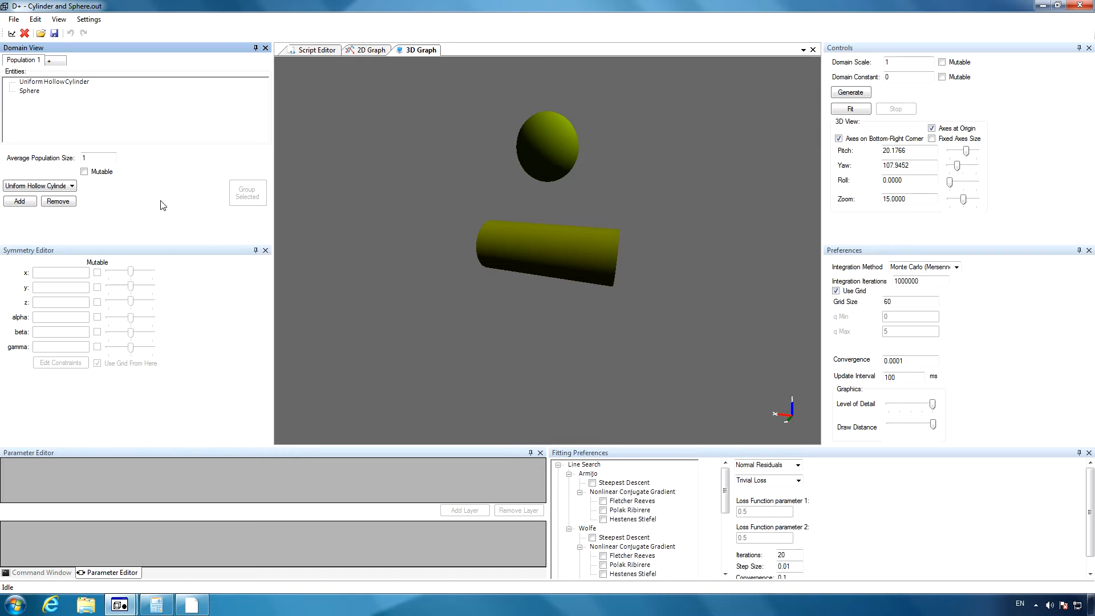
# Step: Set the Uniform Hollow Cylinder's beta angle to 0
pyautogui.click(47, 82)
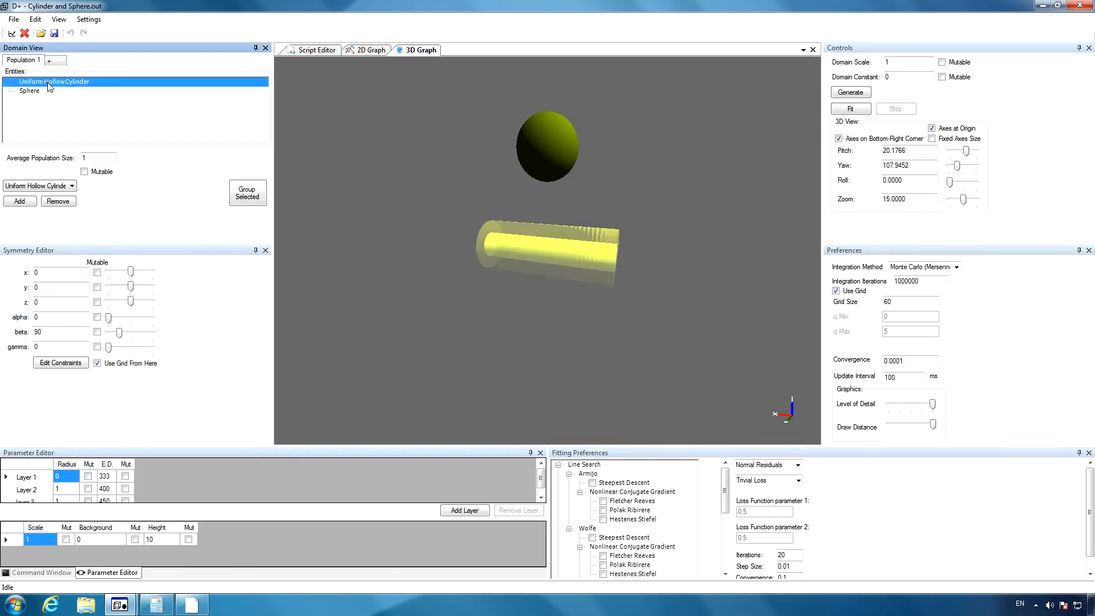
pyautogui.doubleClick(49, 332)
pyautogui.write('0')
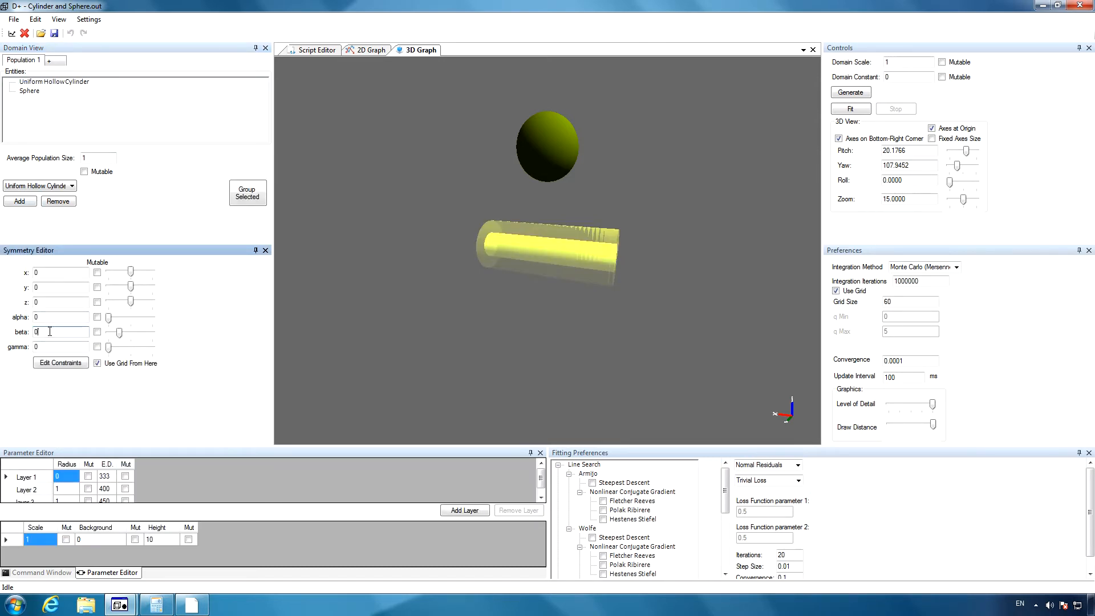
pyautogui.click(55, 317)
# Step: Show the 2D graph, change the integration method to Adaptive Gauss Kronrod and set the convergence to 0.001
pyautogui.click(369, 49)
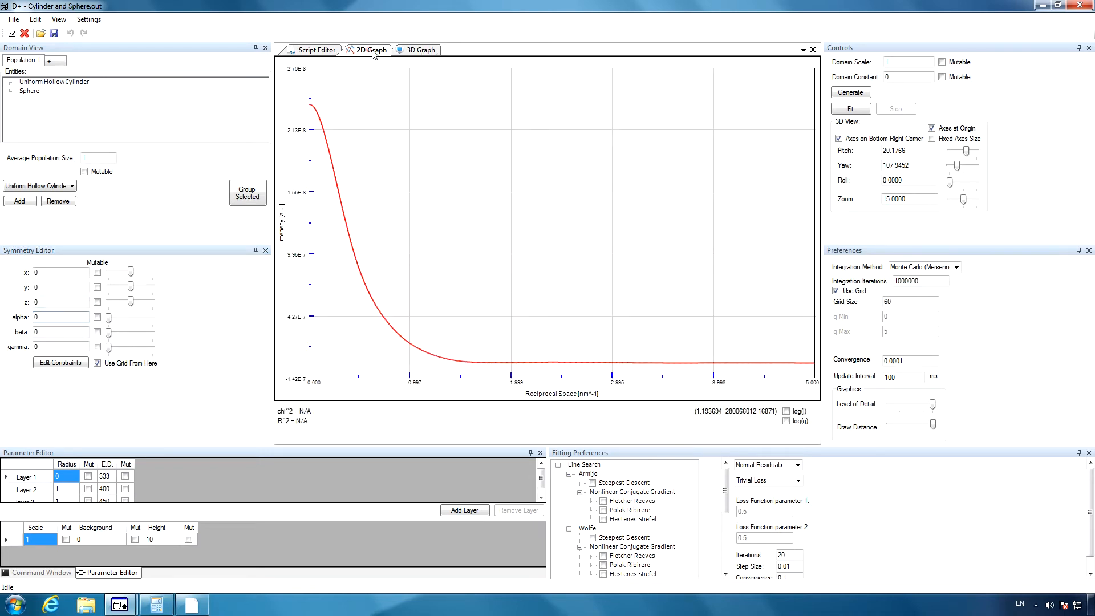
pyautogui.click(955, 267)
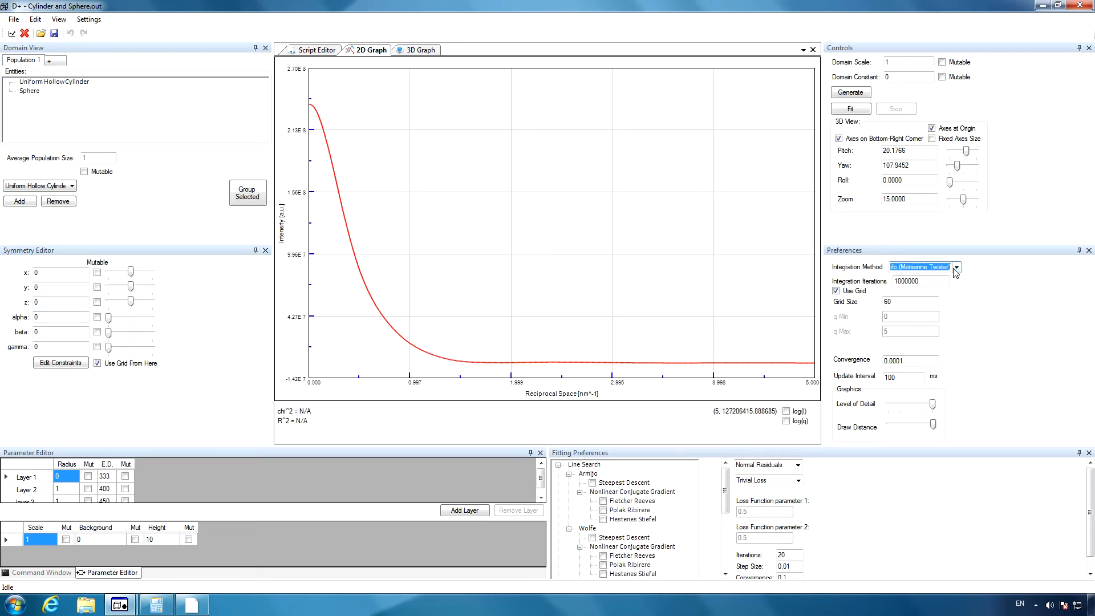
pyautogui.click(948, 292)
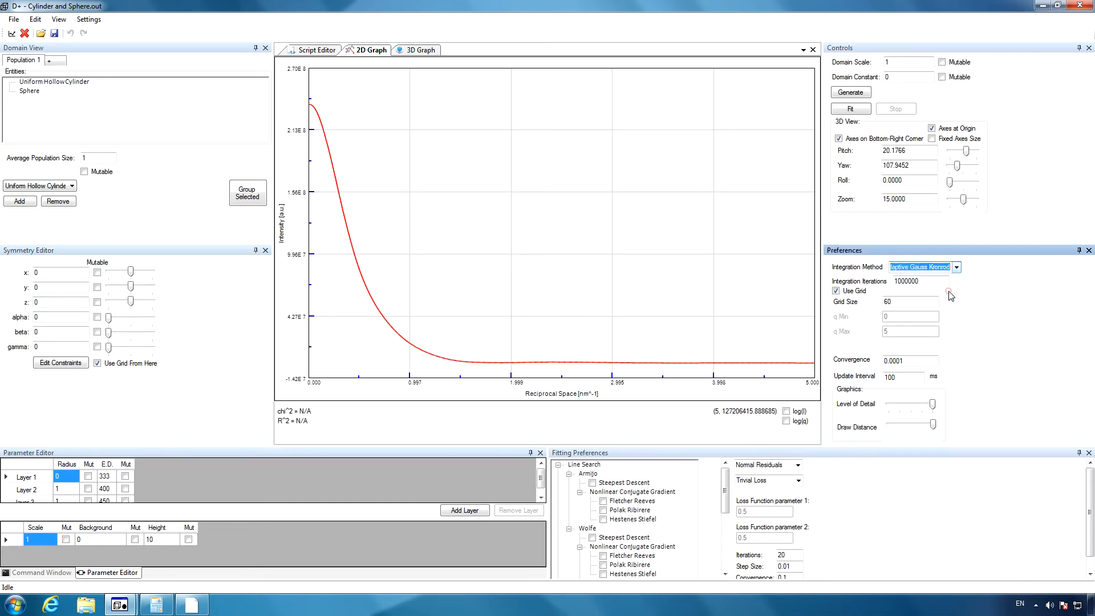
pyautogui.click(897, 361)
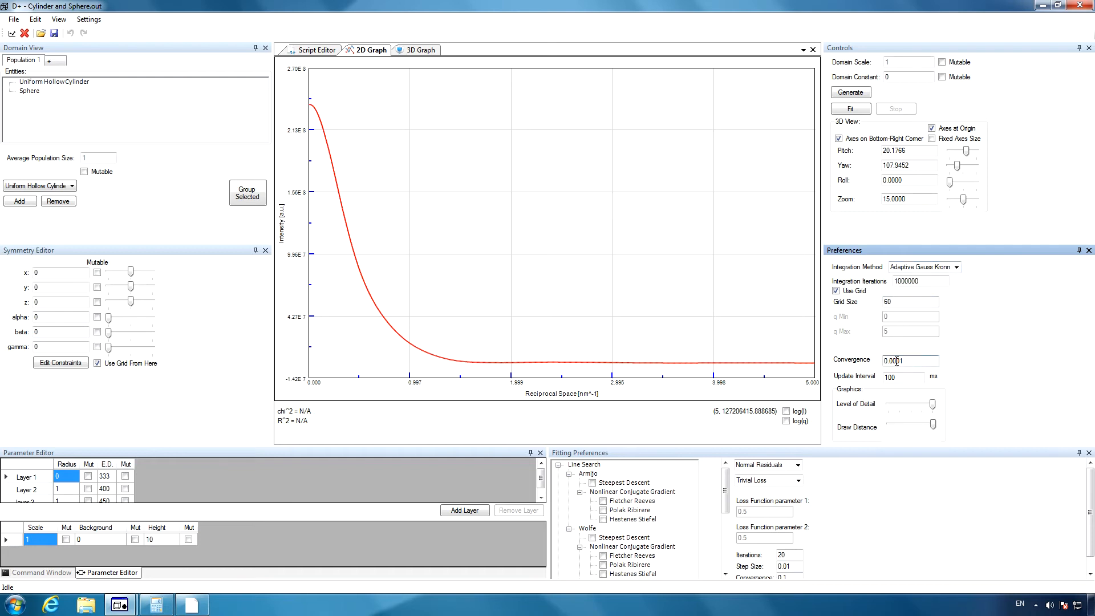
# Step: Show the intensity on a logarithmic scale and generate the curve to compare it closely with the signal around the first minimum
pyautogui.click(787, 411)
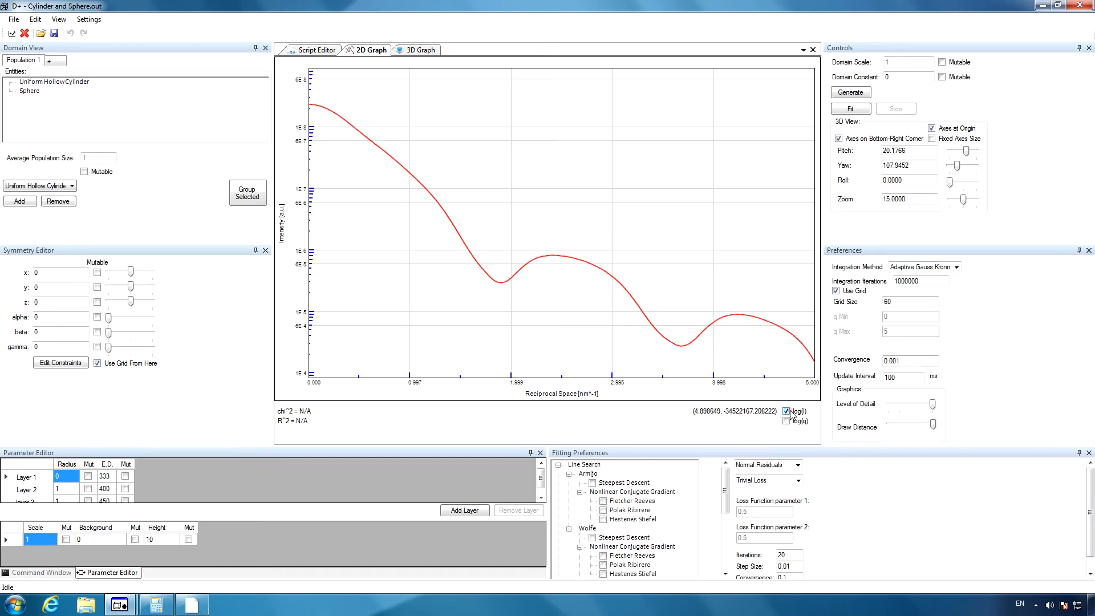
pyautogui.click(851, 93)
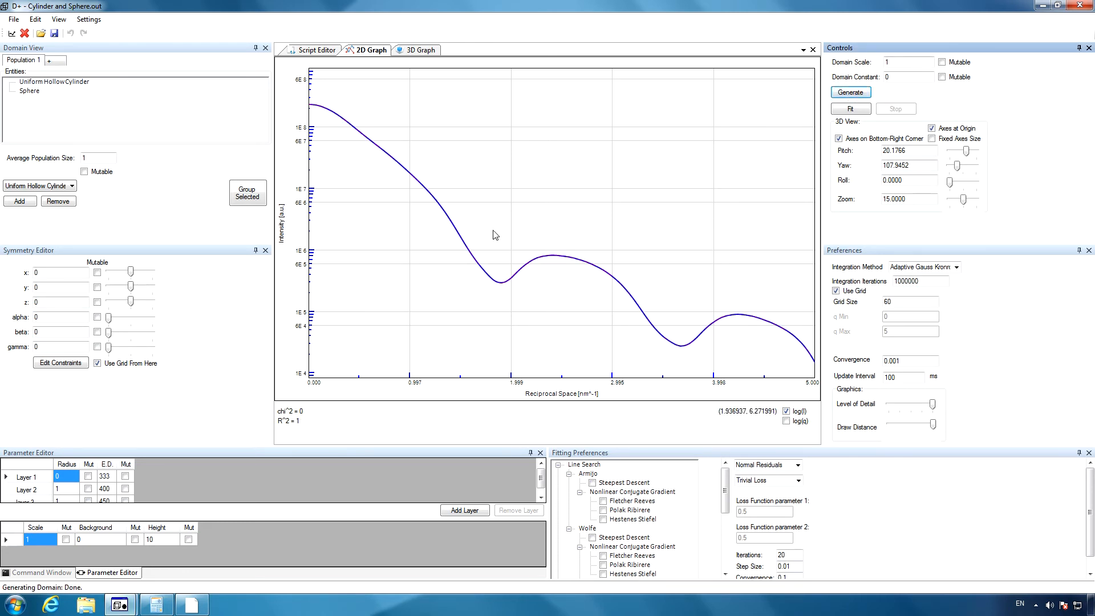
pyautogui.moveTo(471, 233); pyautogui.dragTo(594, 297)
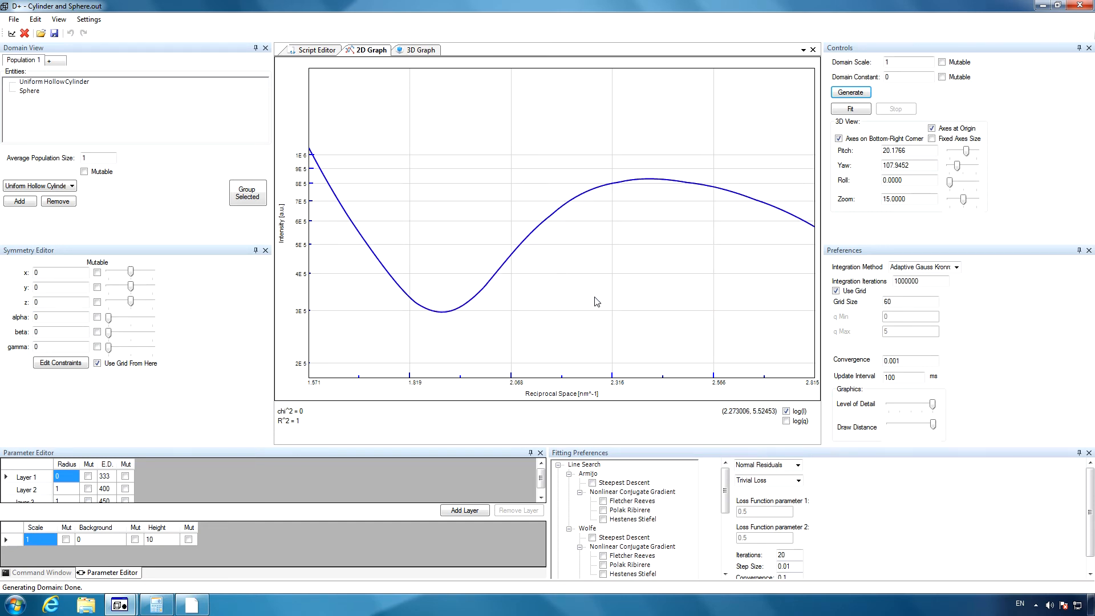